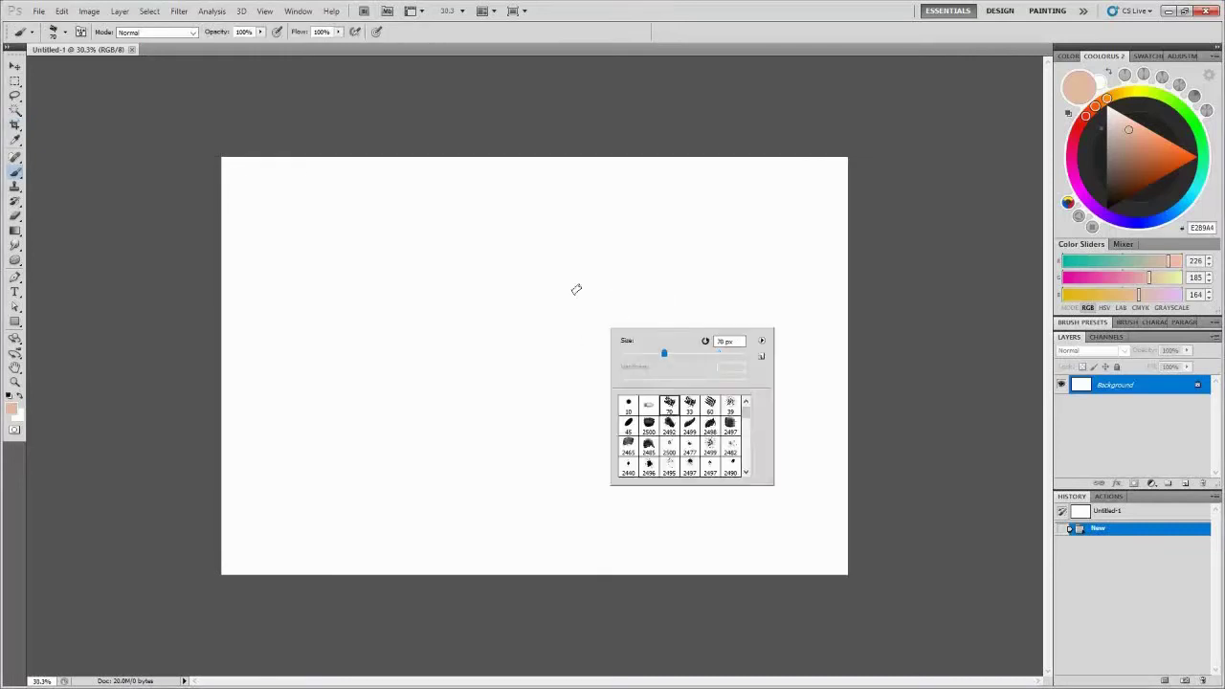
Cover the blank canvas with broad, blended peach brush strokes.
mouse_move(224, 192)
left_mouse_down()
mouse_move(664, 167)
mouse_move(816, 189)
mouse_move(229, 287)
mouse_move(842, 382)
left_mouse_up()
left_click_drag(230, 498, 670, 547)
left_click_drag(814, 431, 478, 492)
left_click_drag(230, 287, 708, 284)
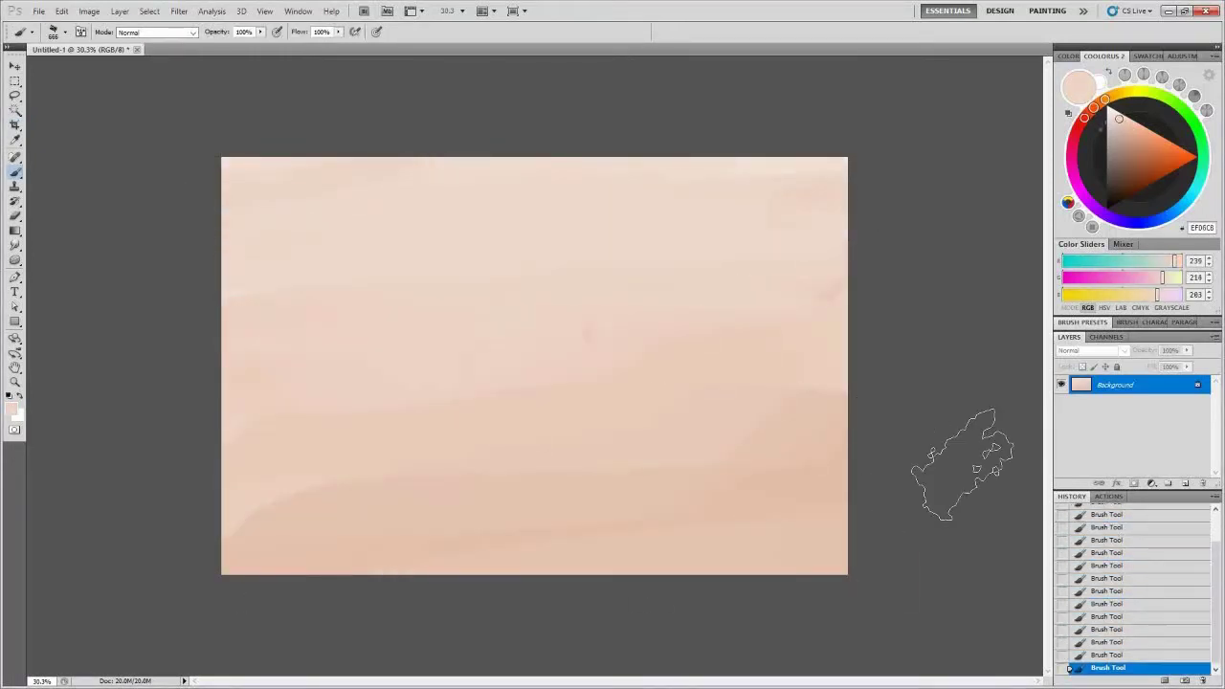
Paint a greyish band across the sky top and pick a light pink sky colour.
left_click(1116, 132)
left_click_drag(889, 201, 230, 230)
left_click(1122, 137)
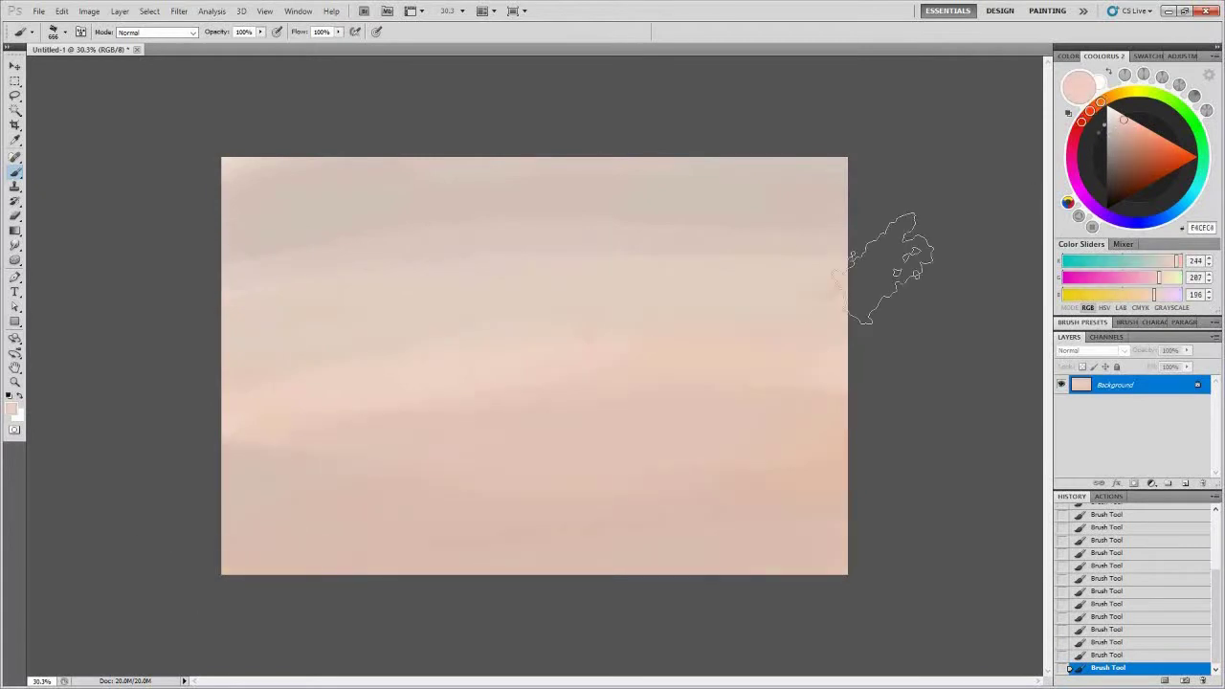
left_click(1119, 116)
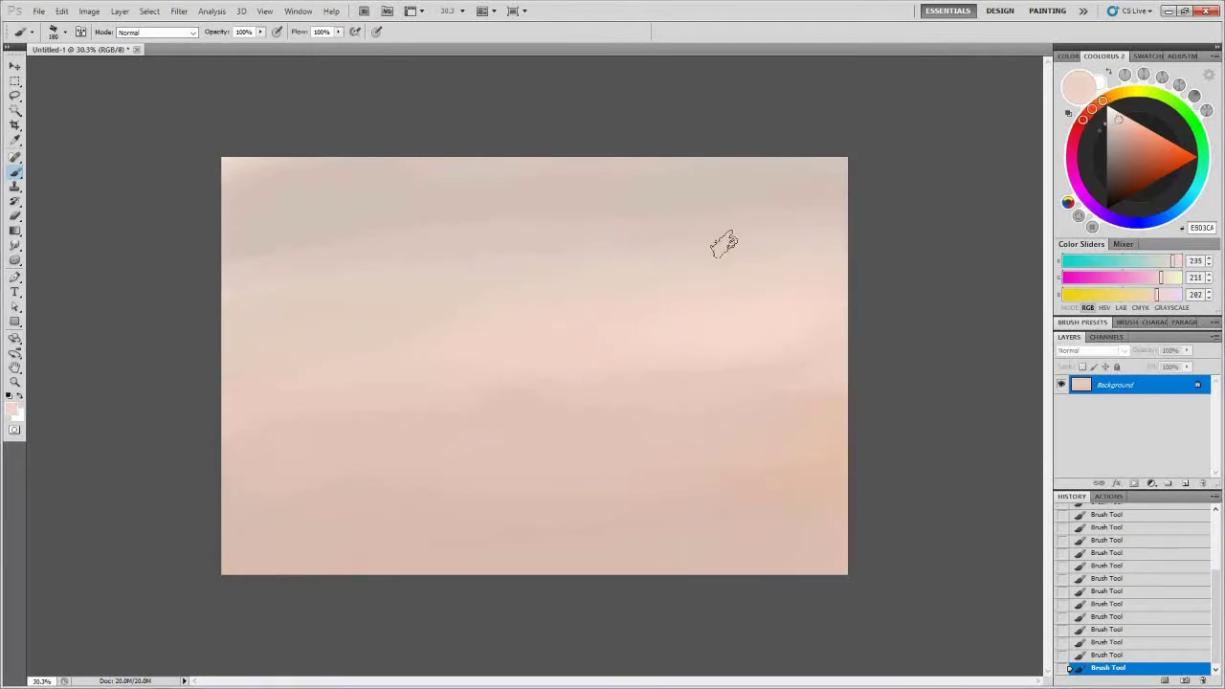
Add a Color Balance adjustment layer and fit the whole canvas in the window.
left_click(1152, 484)
left_click(1130, 358)
key("ctrl+1")
key("ctrl+0")
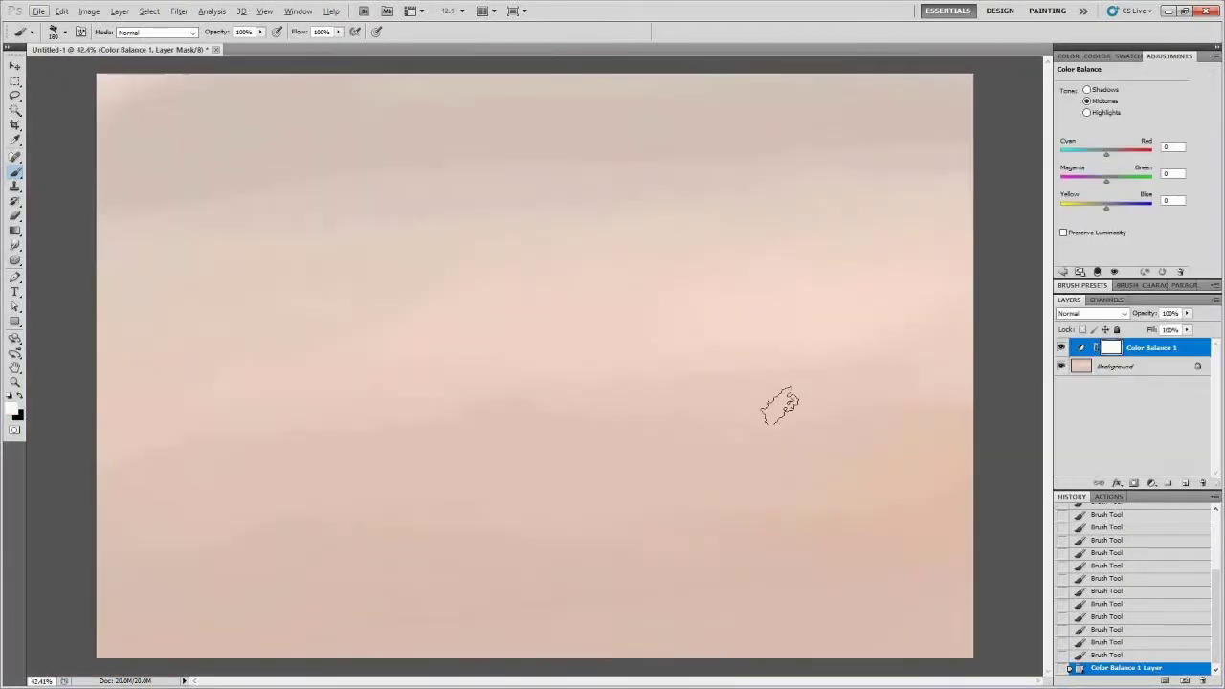
Shift Color Balance shadows toward blue, then add a new layer for the figure.
left_click(1087, 89)
left_click_drag(1106, 206, 1131, 208)
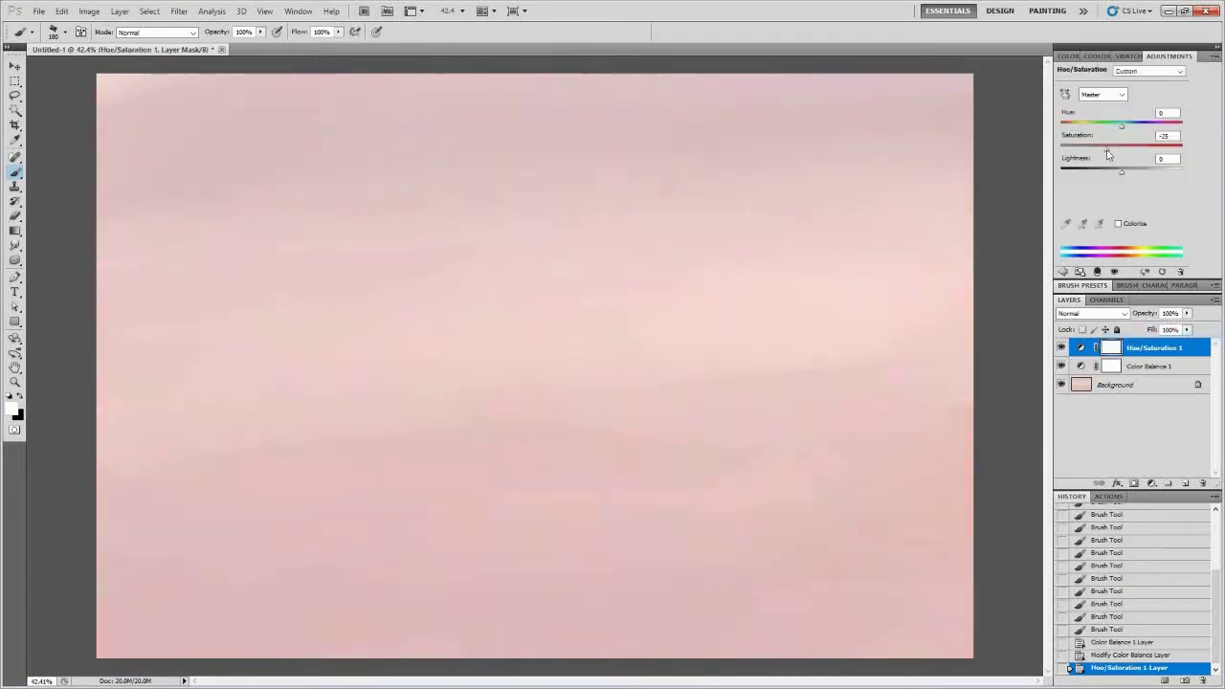
key("ctrl+shift+alt+n")
right_click(610, 487)
key("Escape")
Paint the figure's dark head, neck, arm and widened torso.
mouse_move(335, 388)
left_mouse_down()
mouse_move(361, 407)
mouse_move(297, 440)
left_mouse_up()
mouse_move(364, 402)
left_mouse_down()
mouse_move(287, 431)
mouse_move(325, 445)
mouse_move(316, 469)
mouse_move(354, 445)
mouse_move(344, 541)
left_mouse_up()
left_click_drag(359, 497, 355, 655)
mouse_move(307, 493)
left_mouse_down()
mouse_move(298, 573)
mouse_move(344, 651)
mouse_move(335, 526)
left_mouse_up()
left_click_drag(306, 412, 335, 483)
Add a ponytail and a dark backpack at the figure's lower left.
left_click_drag(292, 431, 278, 479)
left_click(271, 483, "alt")
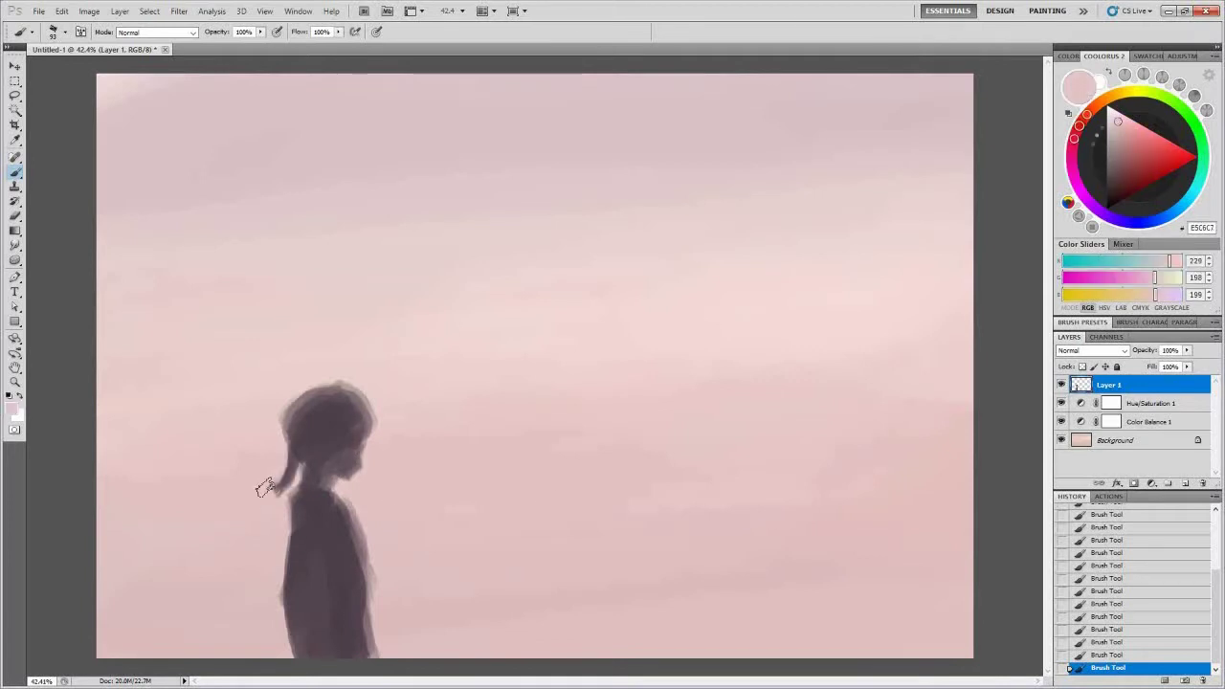
left_click(330, 575, "alt")
mouse_move(292, 534)
left_mouse_down()
mouse_move(257, 617)
mouse_move(309, 633)
left_mouse_up()
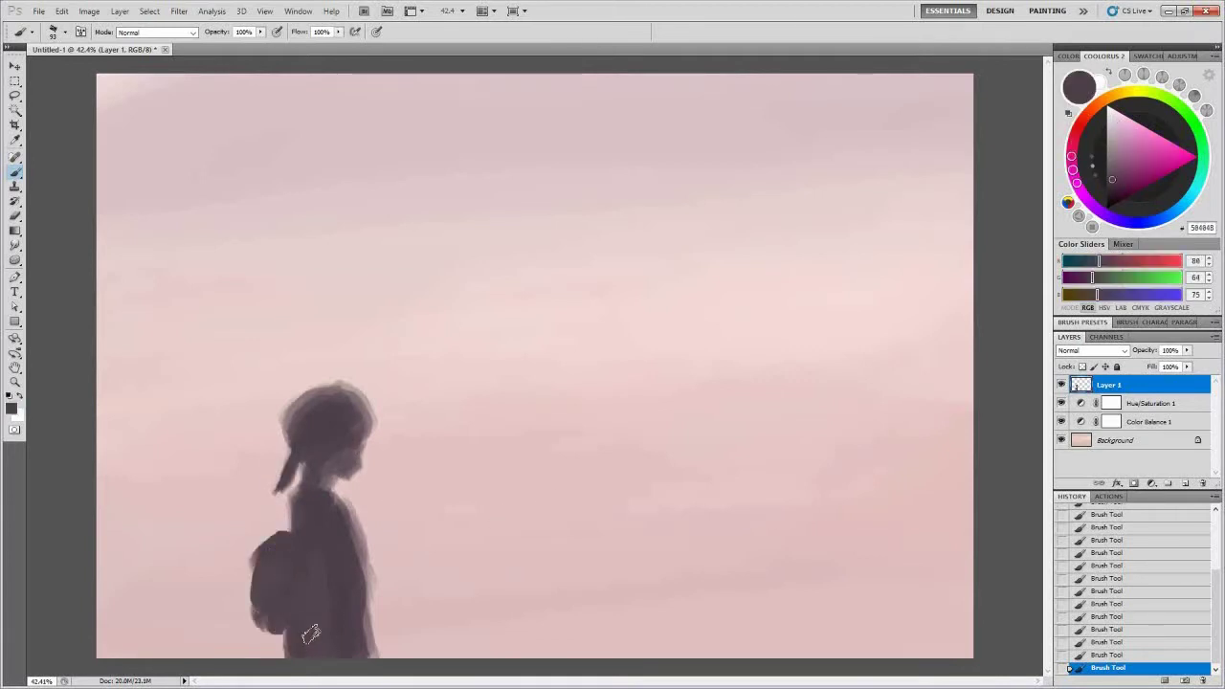
Paint a tall staff with gripping hand and pennant, and start a grey hanging shape top right.
left_click_drag(219, 388, 190, 656)
left_click_drag(182, 551, 220, 540)
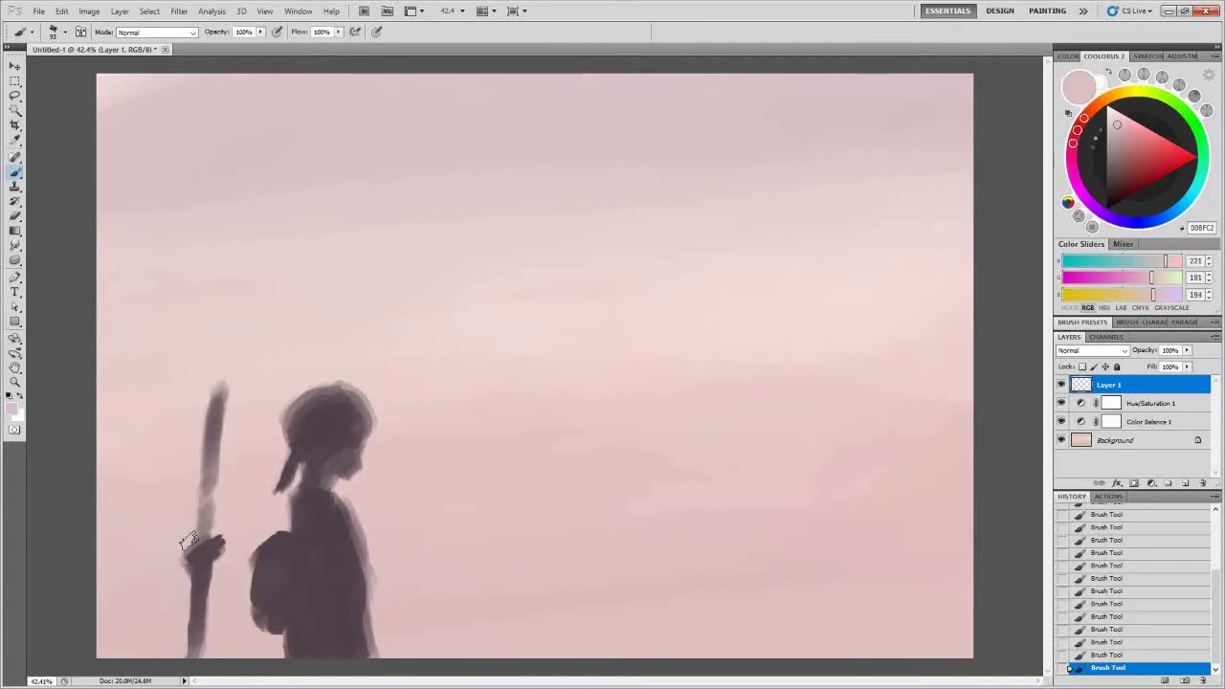
left_click_drag(218, 387, 241, 486)
left_click(239, 486, "alt")
mouse_move(787, 121)
left_mouse_down()
mouse_move(800, 172)
mouse_move(810, 85)
left_mouse_up()
left_click(874, 185, "alt")
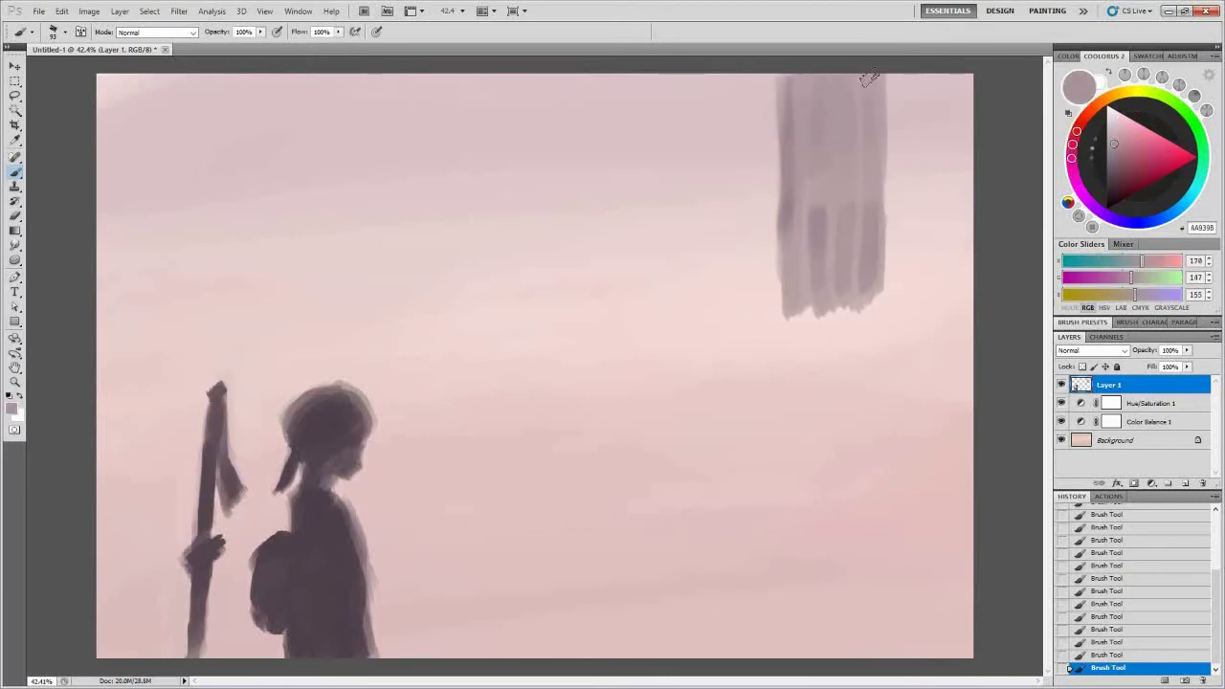
Soften the right tower's left edge with pink and extend it downward.
left_click(801, 192, "alt")
mouse_move(777, 220)
left_mouse_down()
mouse_move(775, 289)
mouse_move(889, 309)
left_mouse_up()
left_click(796, 191, "alt")
left_click(754, 262, "alt")
left_click(794, 315, "alt")
left_click_drag(791, 321, 861, 378)
Lengthen the right tower toward mid-canvas using lighter misty tones.
left_click(837, 302, "alt")
left_click(916, 236, "alt")
left_click(832, 369, "alt")
mouse_move(809, 375)
left_mouse_down()
mouse_move(839, 391)
mouse_move(861, 435)
left_mouse_up()
left_click(823, 436, "alt")
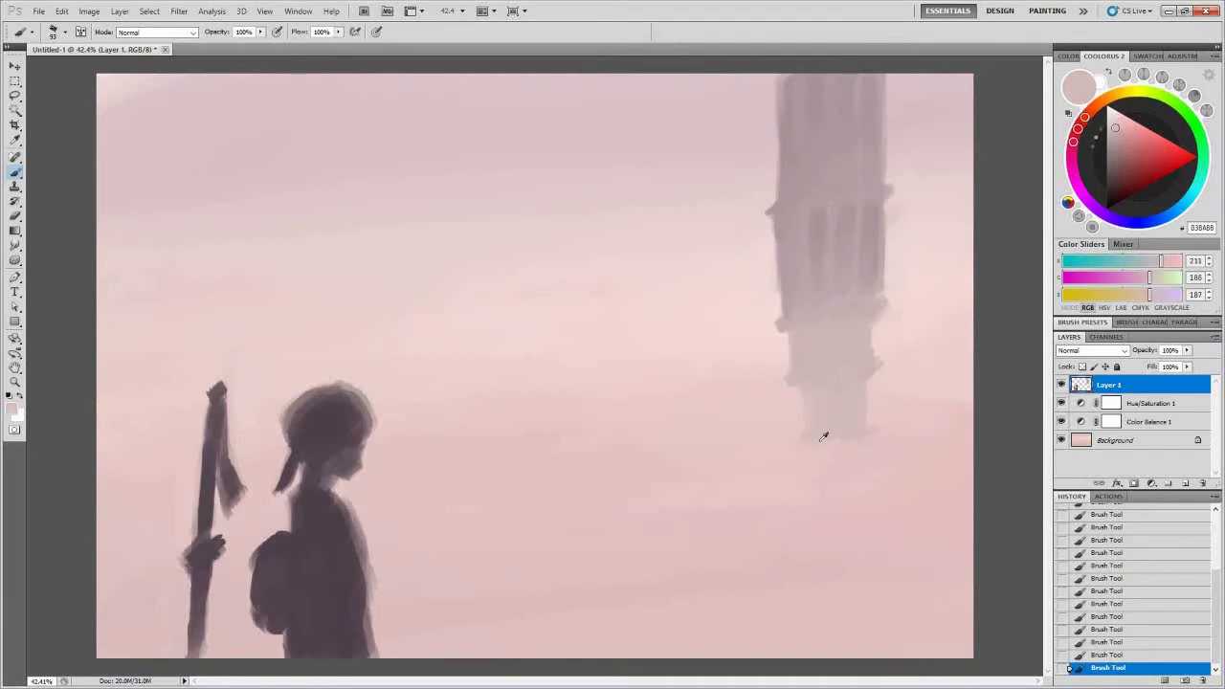
left_click(842, 408, "alt")
left_click_drag(826, 508, 831, 522)
Paint a faint grey-pink tower left of the big one, reaching toward the bottom.
left_click(890, 119, "alt")
left_click(730, 140, "alt")
left_click_drag(731, 140, 738, 372)
left_click(731, 124, "alt")
left_click_drag(731, 123, 705, 77)
left_click(705, 76, "alt")
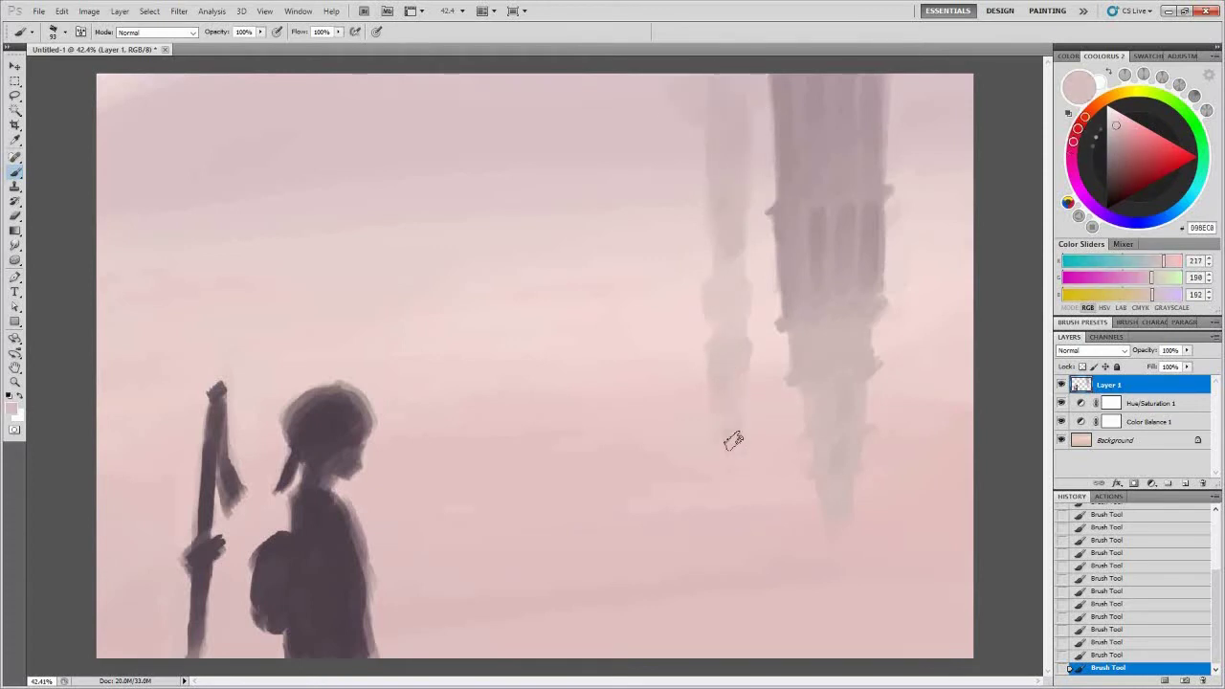
left_click(733, 438, "alt")
left_click_drag(733, 437, 738, 507)
left_click(779, 255, "alt")
left_click_drag(728, 542, 729, 635)
Dab a small misty grey-pink block into the sky.
left_click(677, 107, "alt")
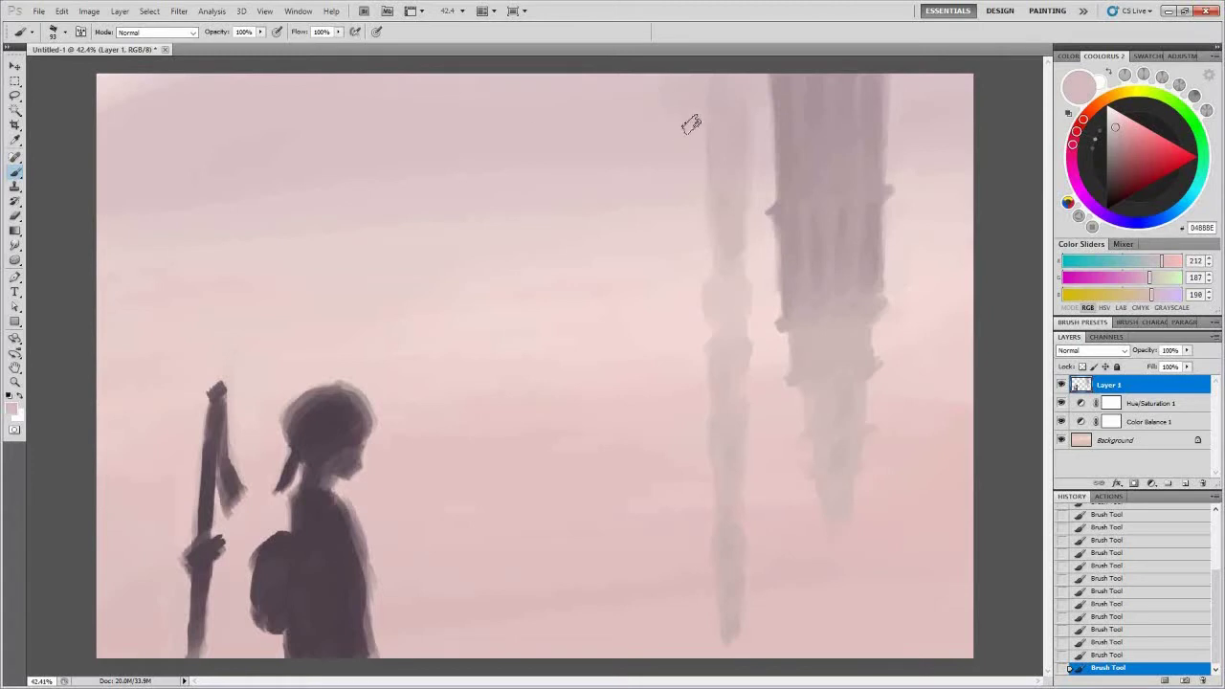
left_click(890, 86, "alt")
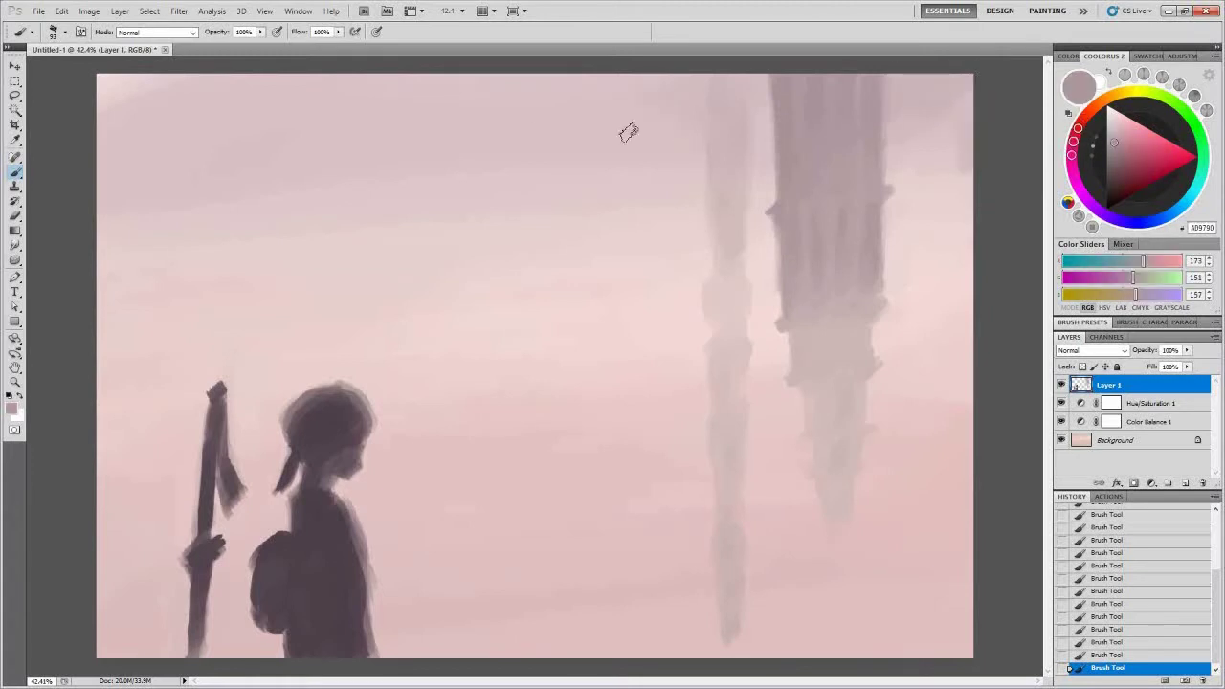
left_click_drag(585, 199, 635, 178)
left_click(607, 188, "alt")
left_click(668, 170, "alt")
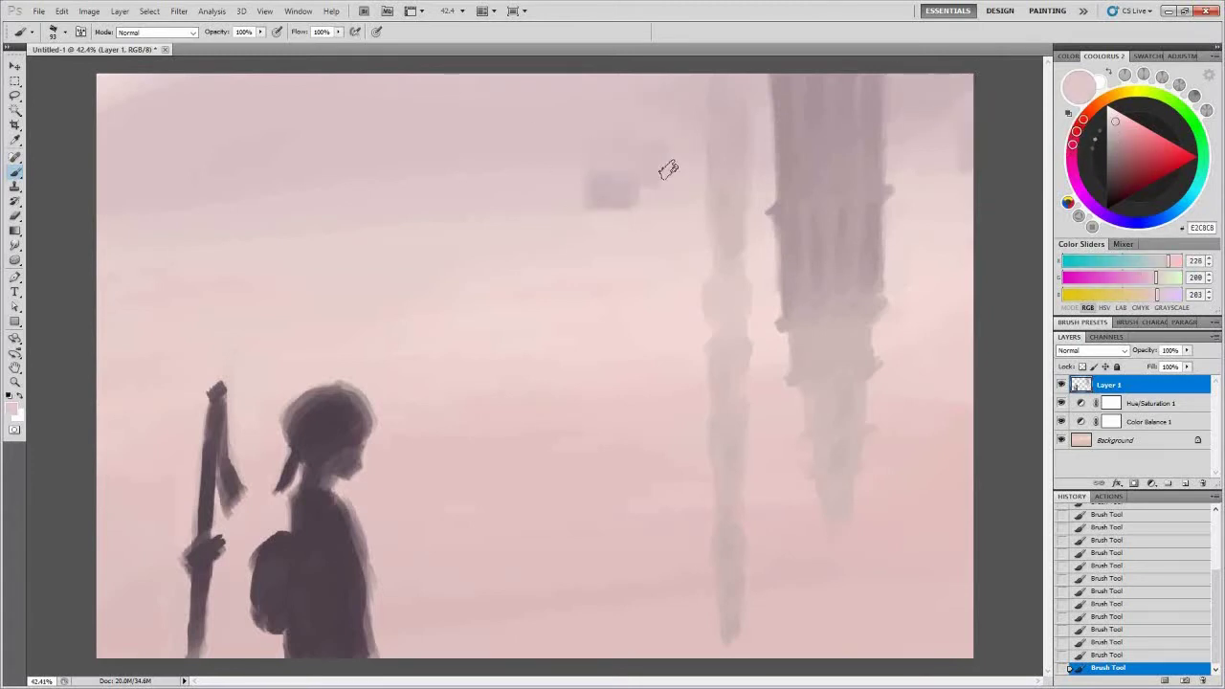
left_click(651, 146, "alt")
Resample sky and tower tones and paint a faint distant tower left of centre.
left_click(533, 371, "alt")
left_click(538, 213, "alt")
left_click(476, 268, "alt")
left_click(449, 245, "alt")
left_click(446, 144, "alt")
left_click(275, 205, "alt")
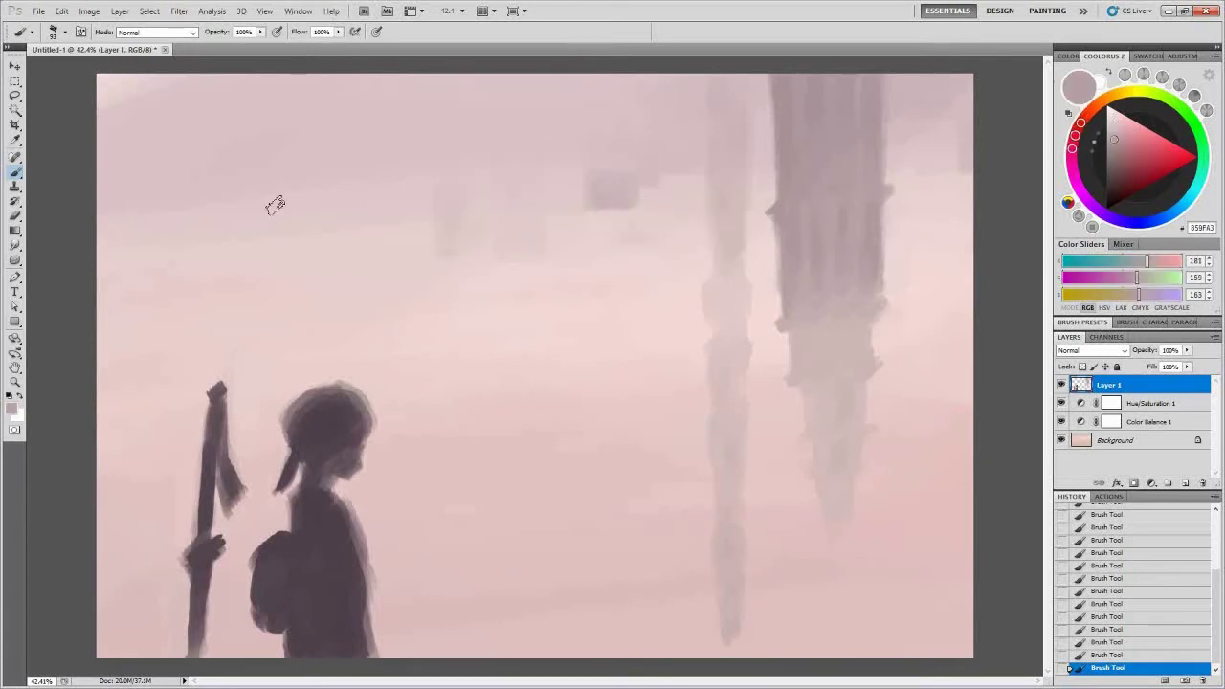
mouse_move(264, 252)
left_mouse_down()
mouse_move(240, 306)
mouse_move(252, 338)
mouse_move(241, 430)
left_mouse_up()
Paint and lengthen a faint tower along the canvas's left edge.
left_click(217, 293, "alt")
left_click(643, 366, "alt")
mouse_move(143, 86)
left_mouse_down()
mouse_move(137, 344)
mouse_move(115, 319)
left_mouse_up()
left_click_drag(120, 278, 119, 421)
left_click(128, 349, "alt")
left_click(159, 315, "alt")
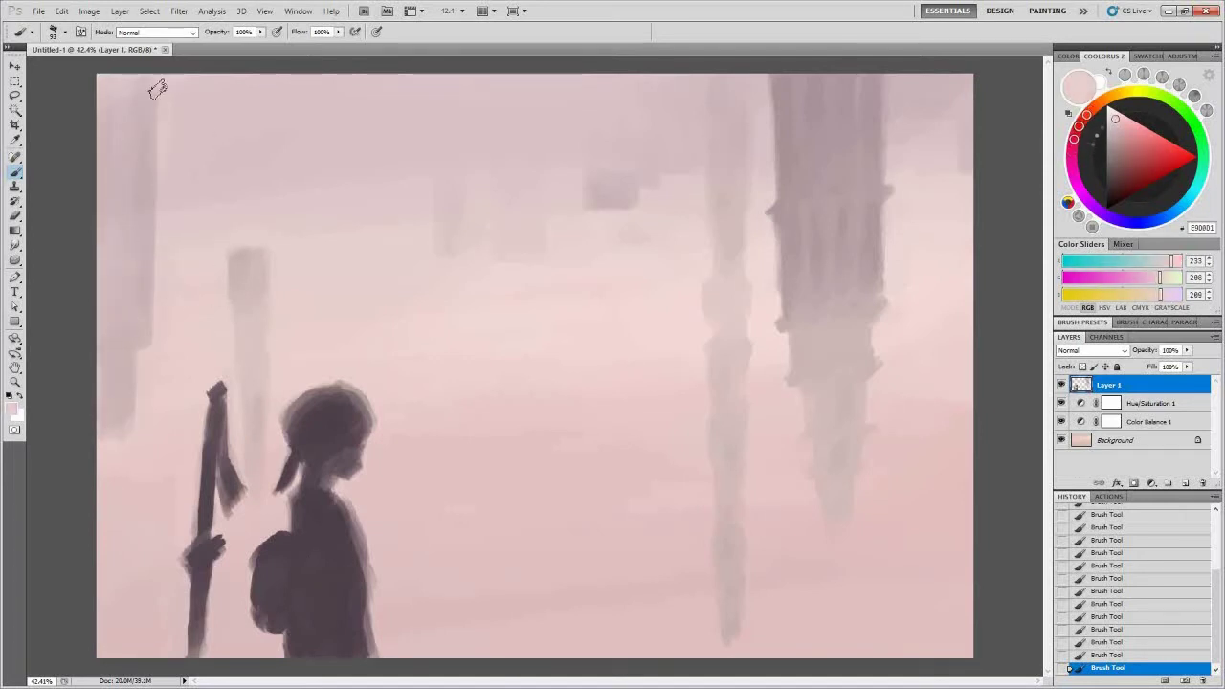
left_click(153, 395, "alt")
left_click(158, 117, "alt")
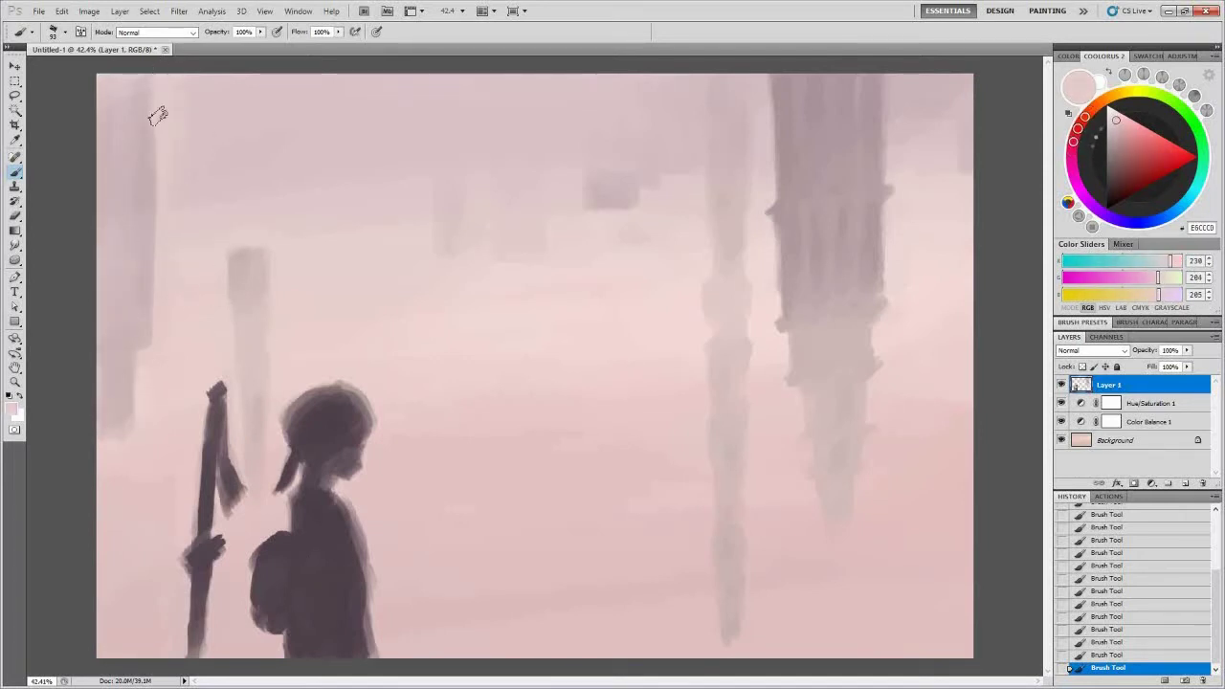
left_click(120, 320, "alt")
left_click(831, 347, "alt")
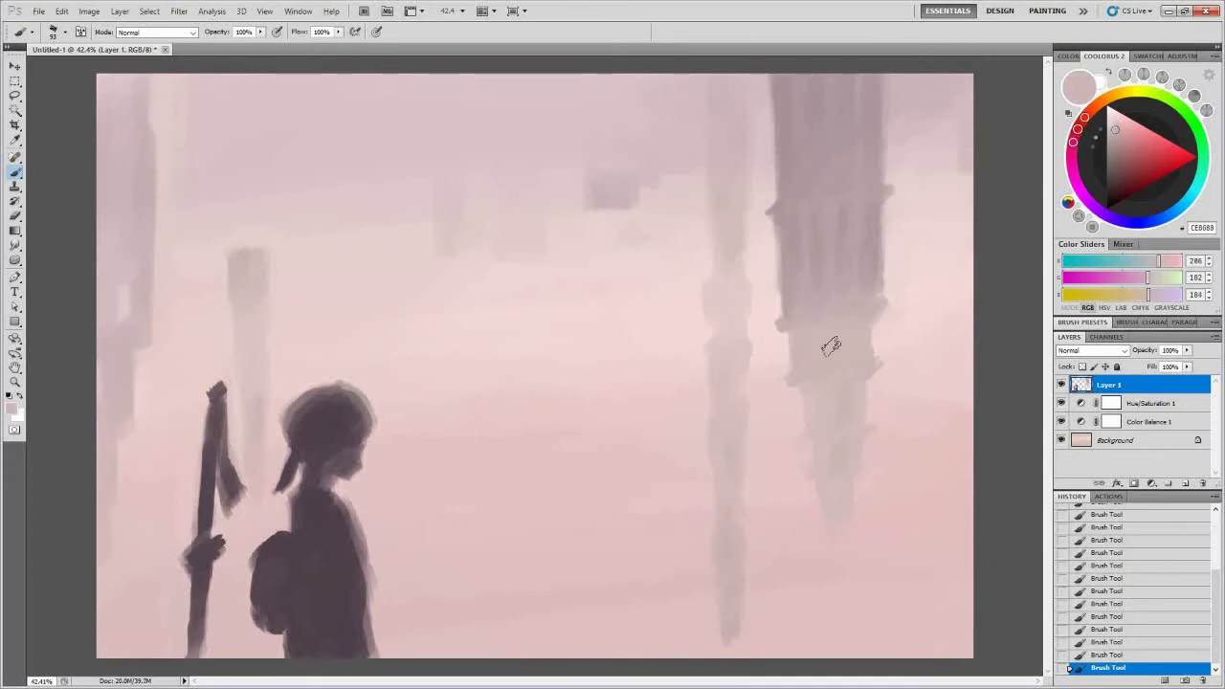
left_click(1118, 181)
Sample the figure's dark tones and nearby pink canvas colours.
left_click(350, 469, "alt")
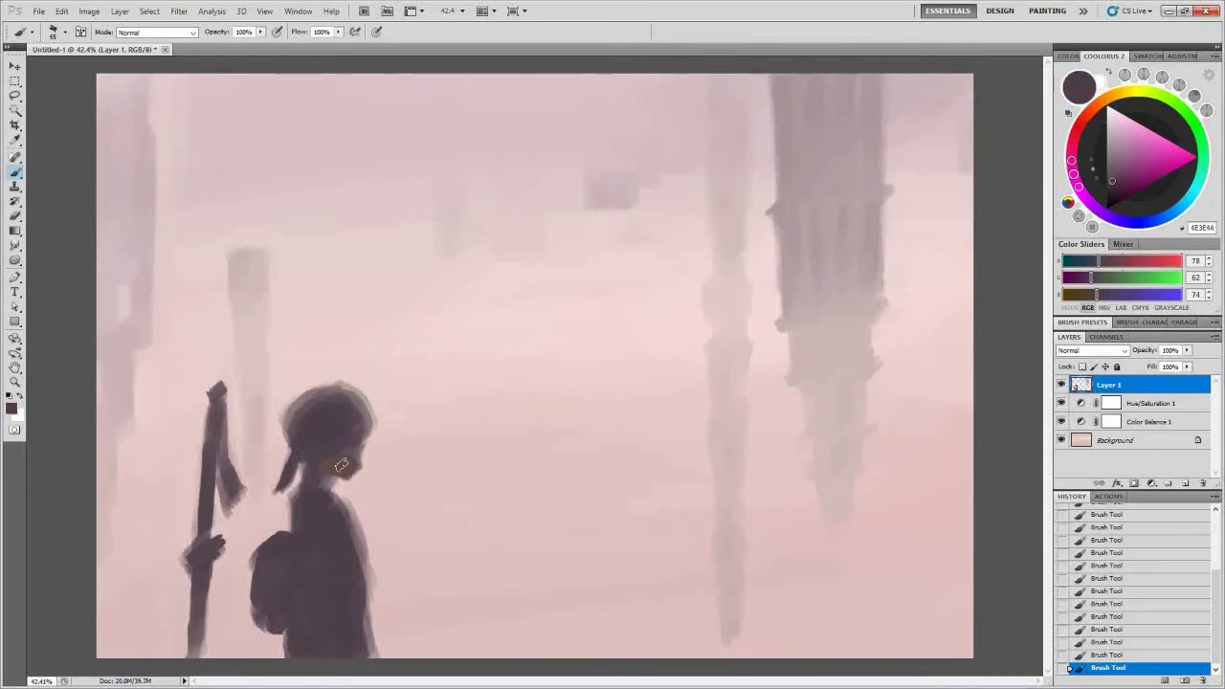
left_click(350, 469, "alt")
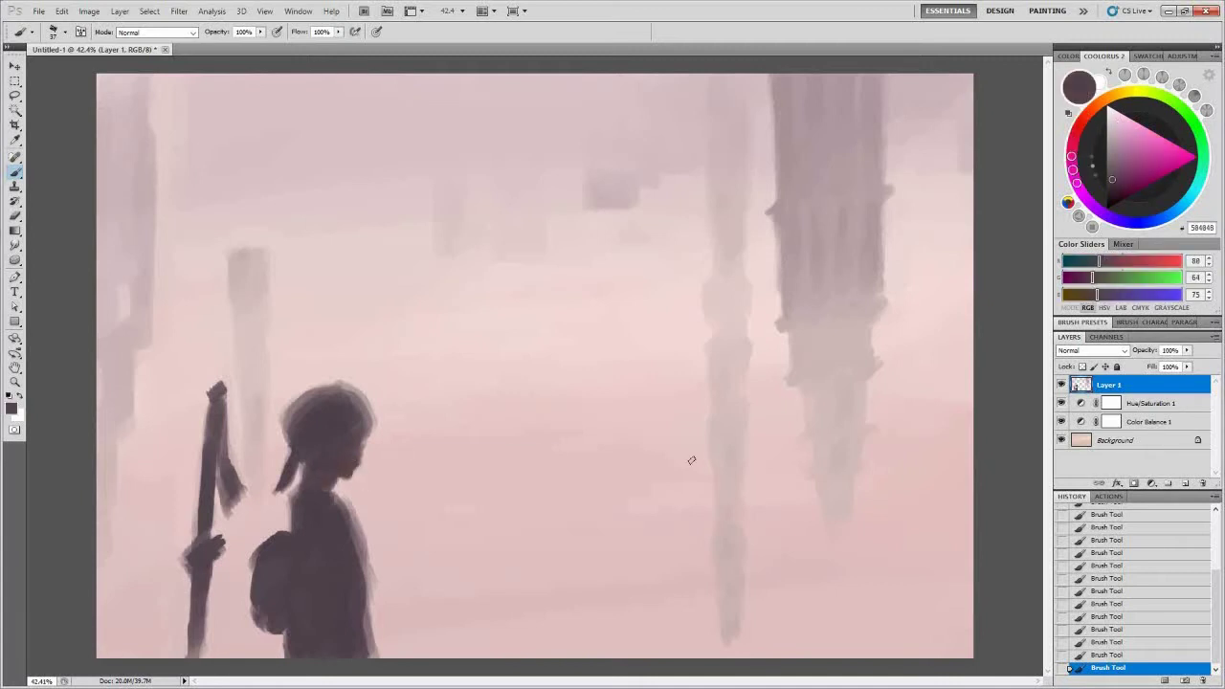
left_click(347, 479, "alt")
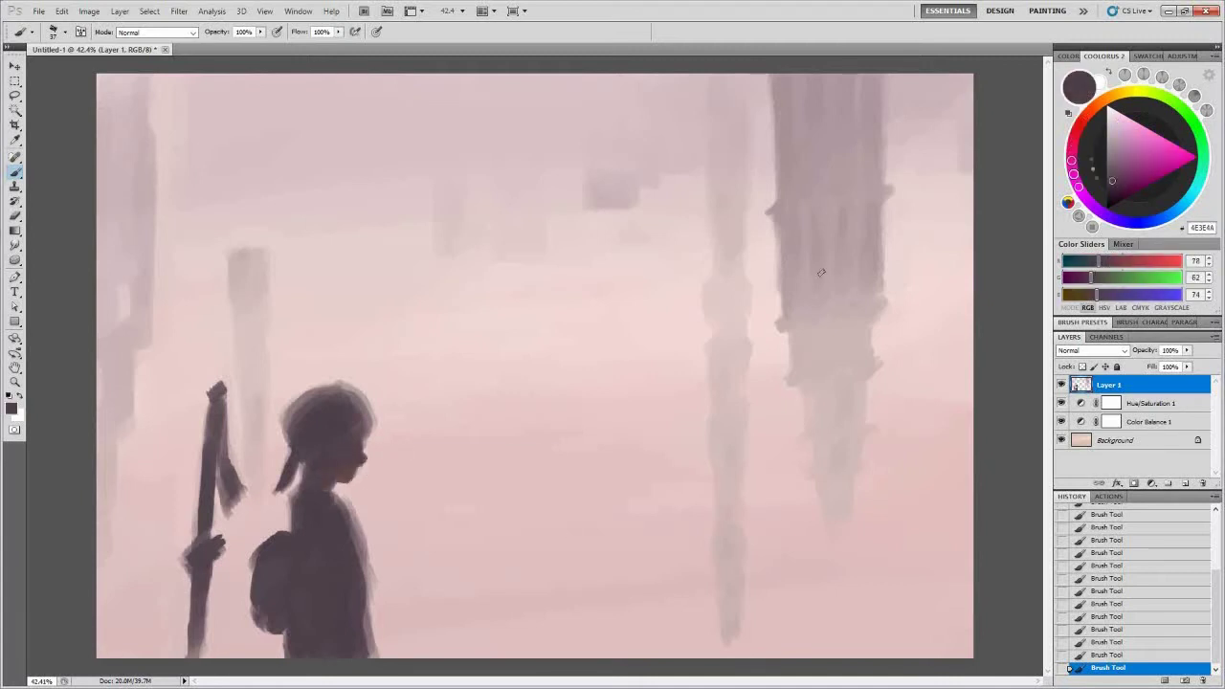
left_click(333, 429, "alt")
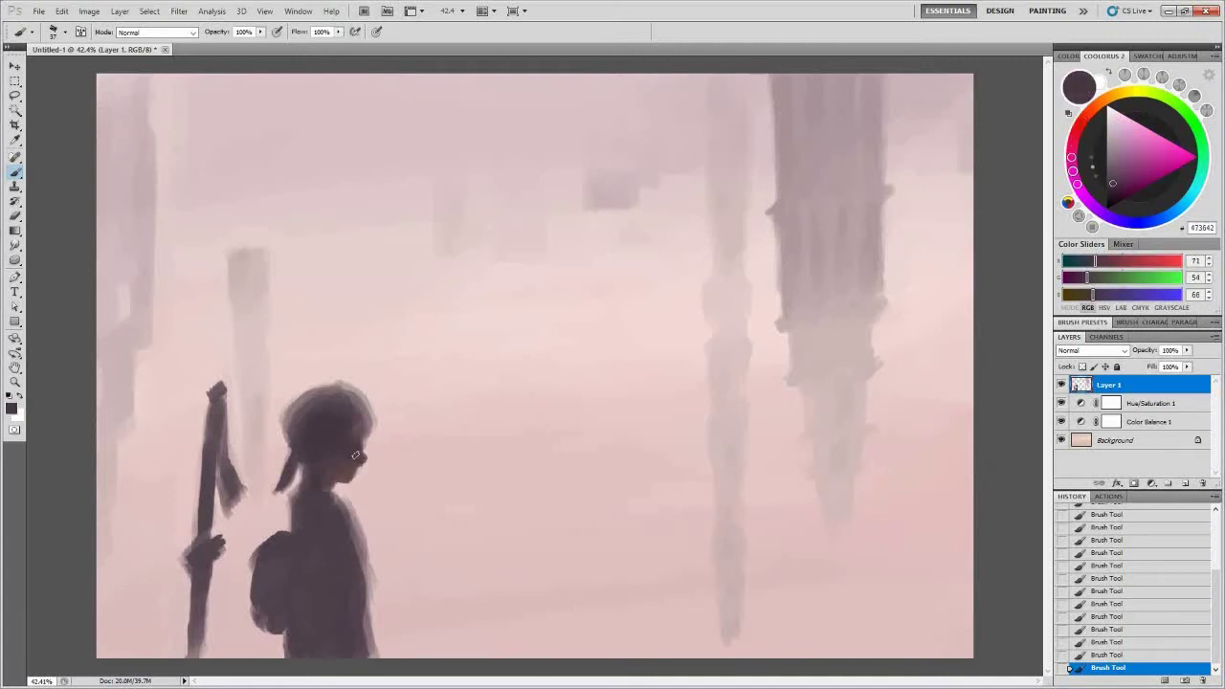
left_click(345, 467, "alt")
left_click(356, 469, "alt")
left_click(344, 472, "alt")
left_click(417, 508, "alt")
left_click(583, 573, "alt")
left_click(333, 498, "alt")
Trim the backpack's left edge with sampled background pink.
left_click(335, 492, "alt")
left_click(356, 536, "alt")
left_click(352, 553, "alt")
left_click(325, 533, "alt")
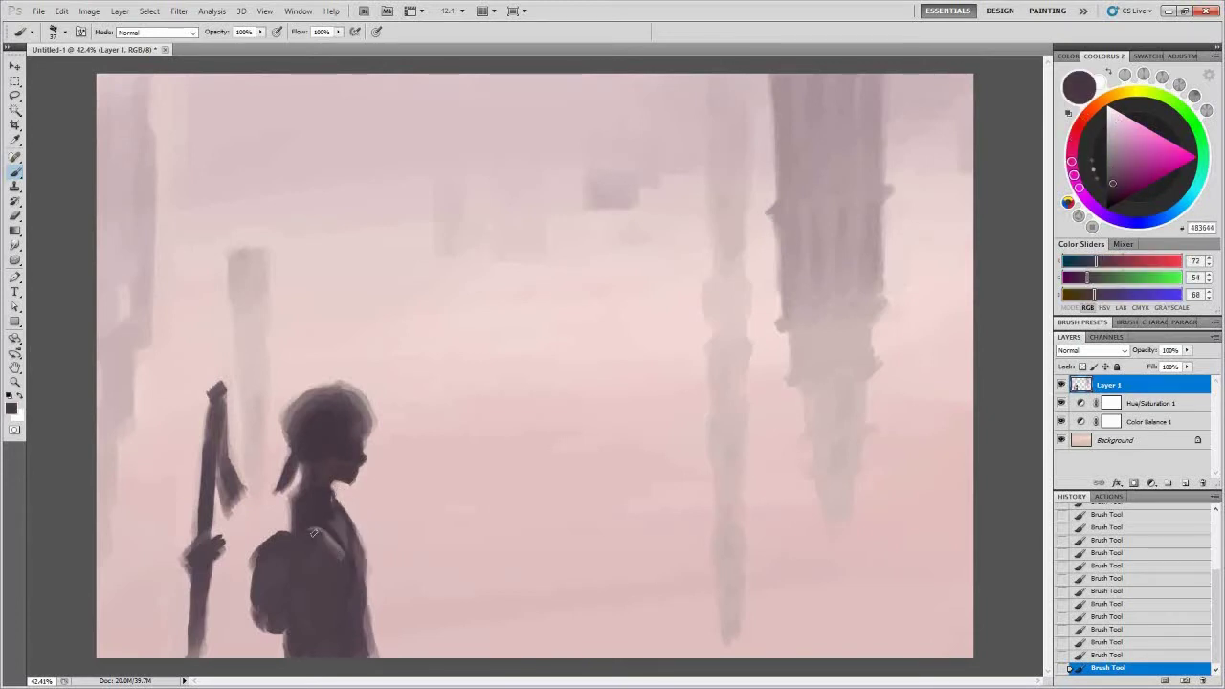
left_click(331, 555, "alt")
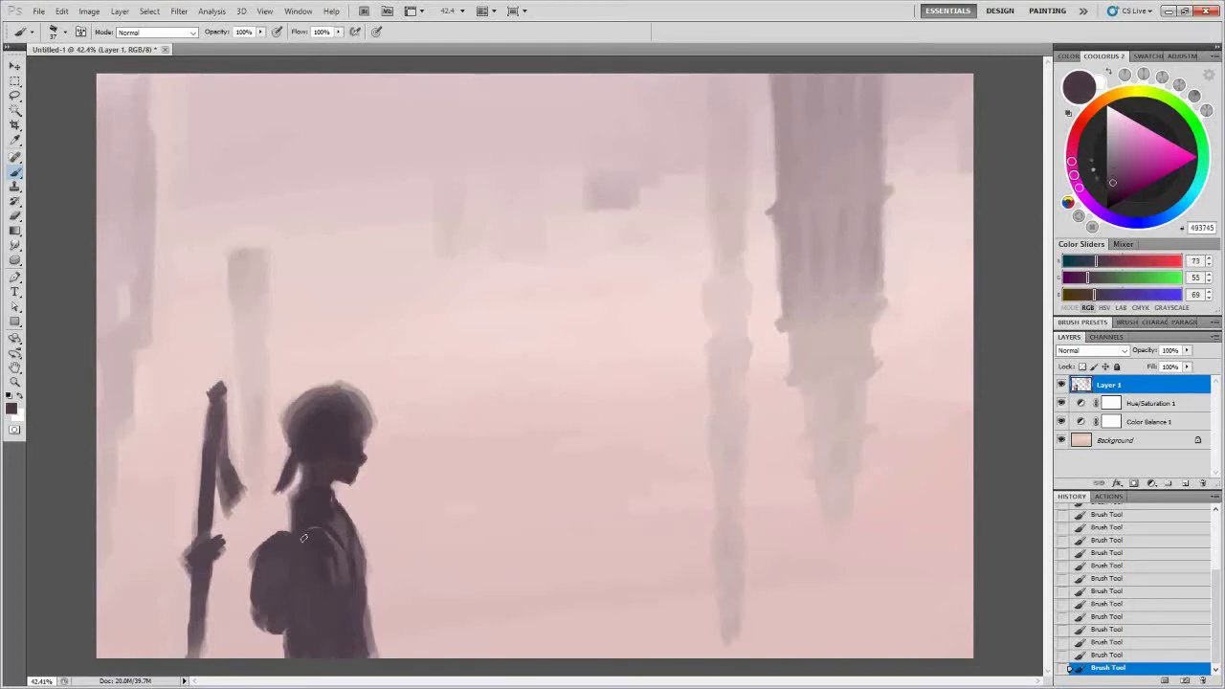
left_click(261, 579, "alt")
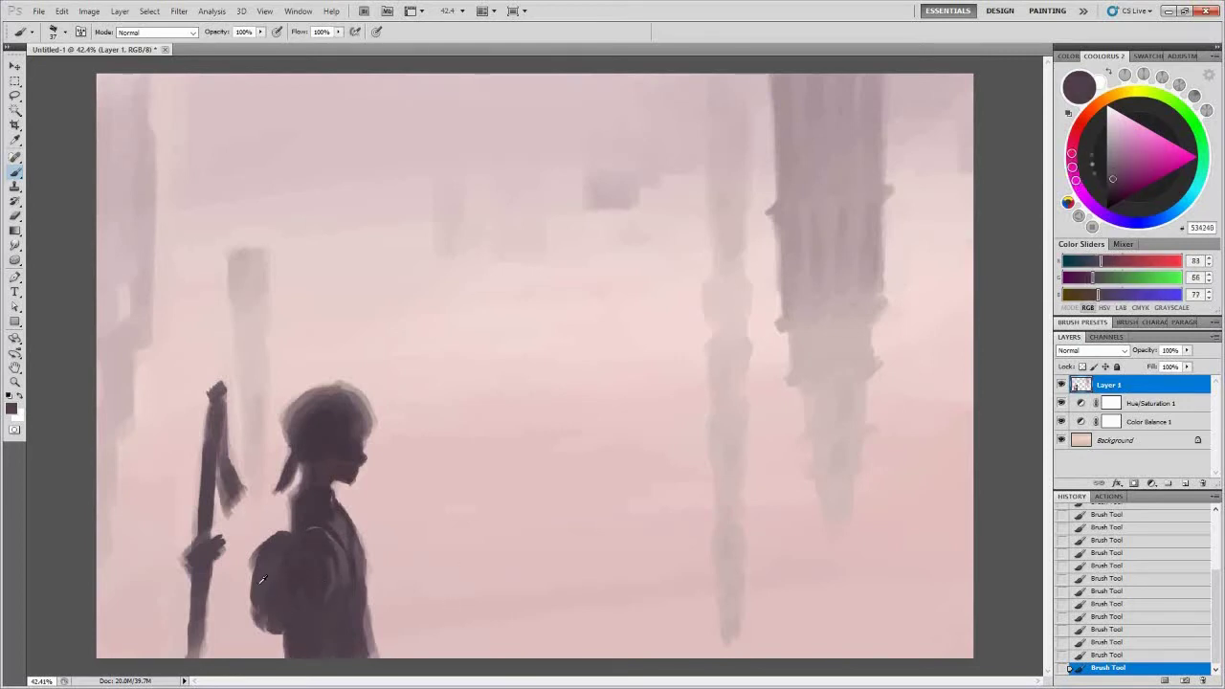
left_click(349, 644, "alt")
left_click(445, 446, "alt")
left_click_drag(283, 528, 252, 609)
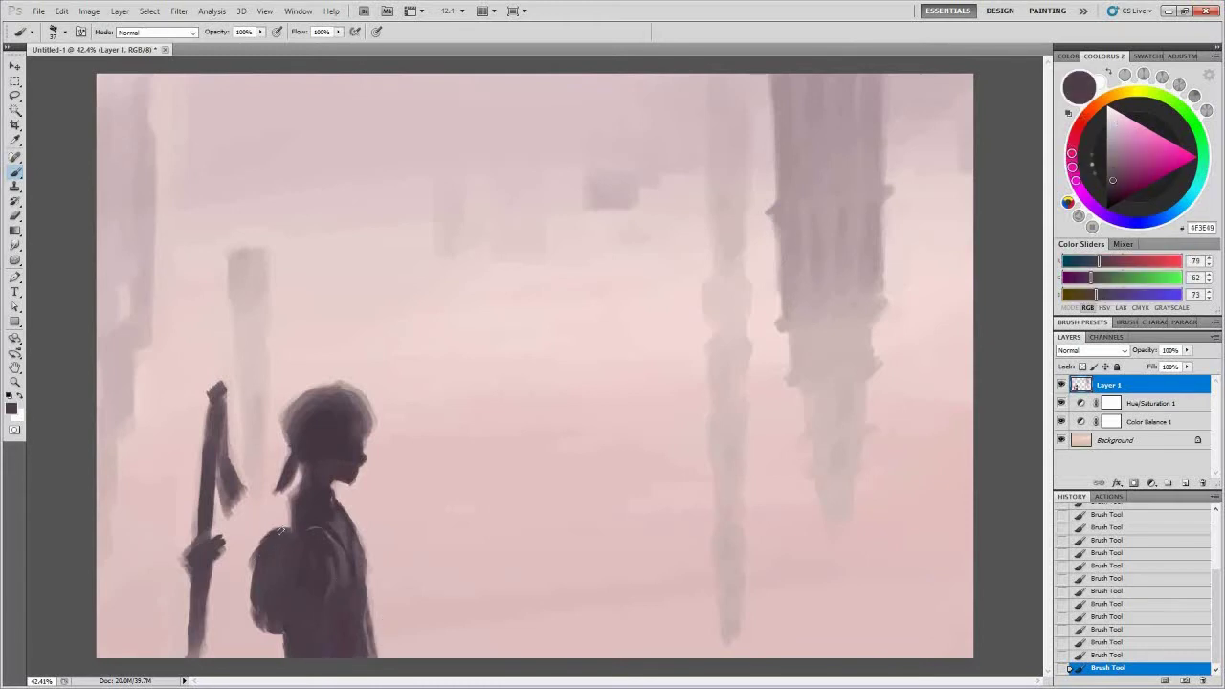
Shift toward warm dark brown and touch up the head and ponytail.
left_click(340, 455, "alt")
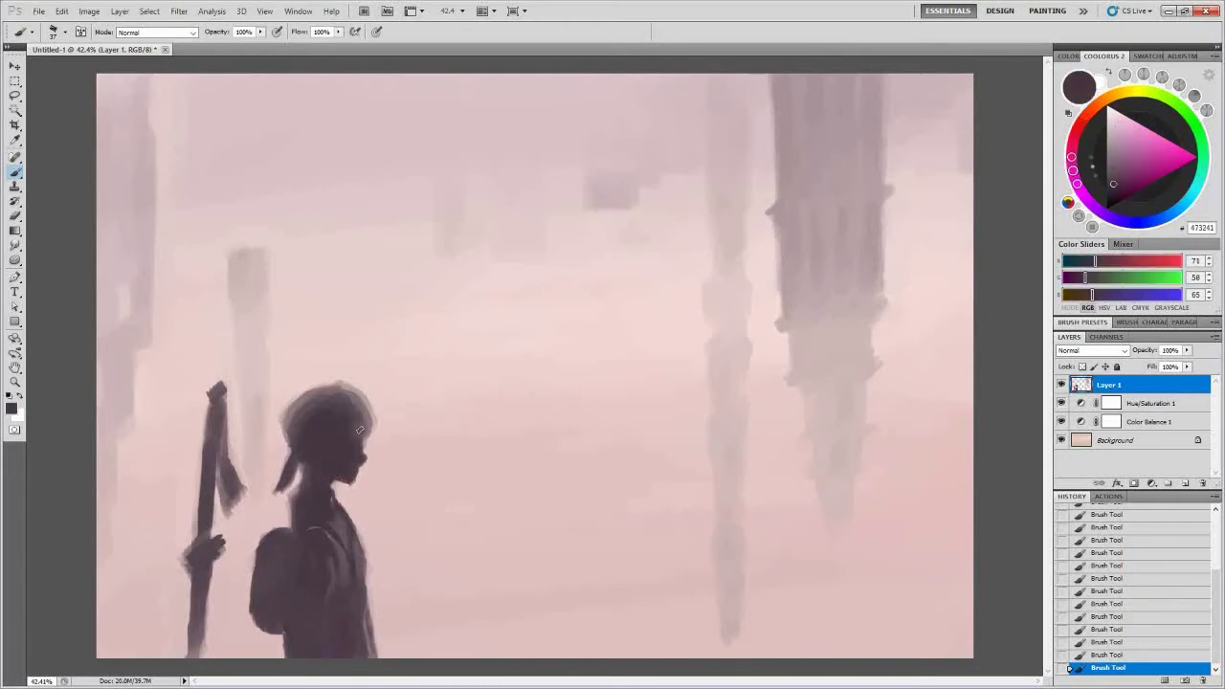
left_click_drag(1173, 195, 1122, 187)
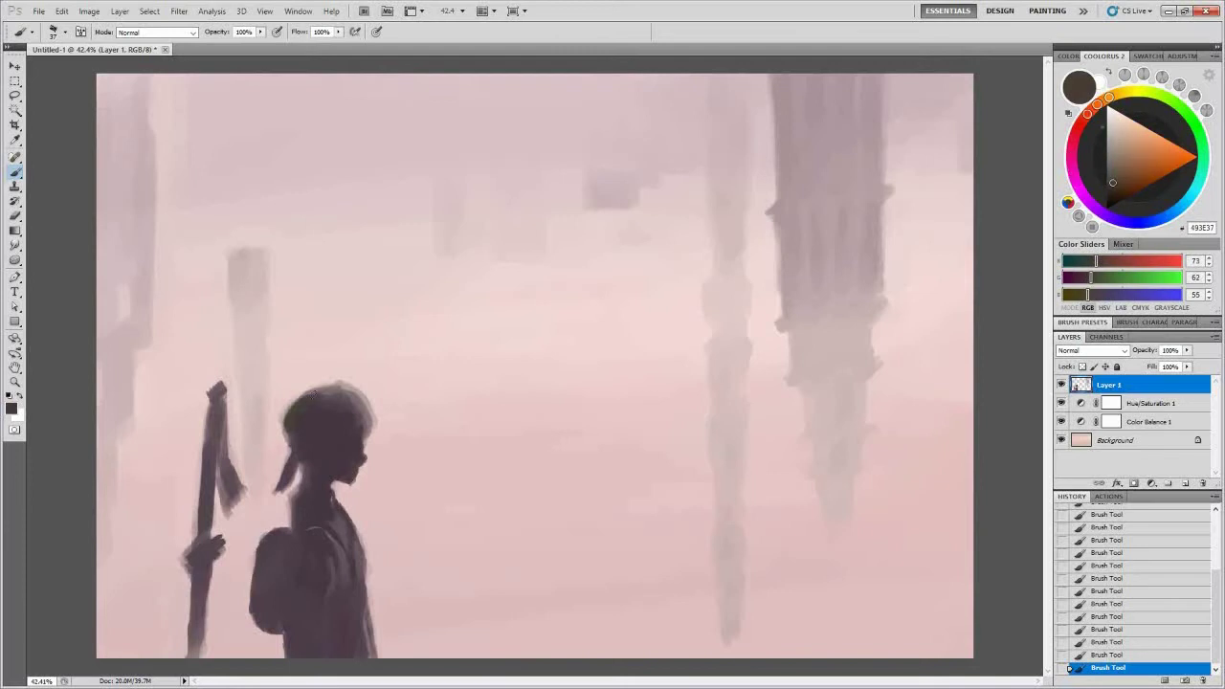
left_click(384, 411, "alt")
left_click(335, 421, "alt")
left_click_drag(324, 394, 340, 390)
left_click(383, 450, "alt")
left_click_drag(293, 463, 296, 485)
left_click(297, 496, "alt")
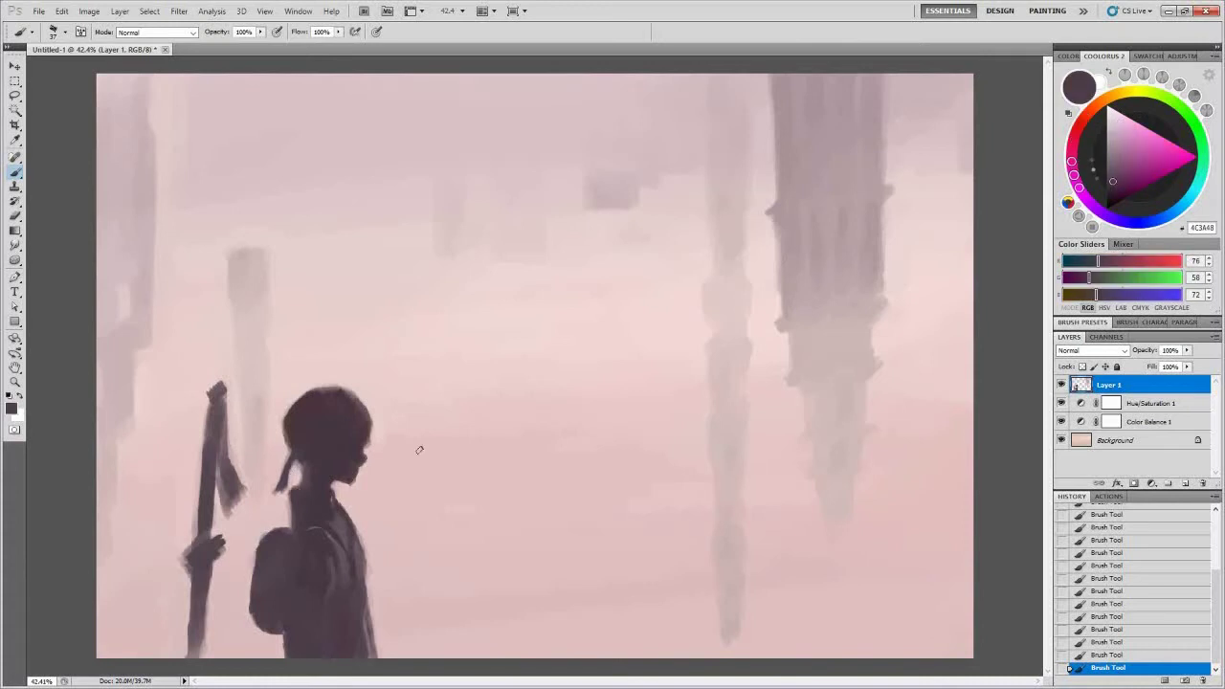
Add a dark ring at the staff's top and darken strokes along the staff.
left_click(216, 389, "alt")
left_click_drag(213, 392, 228, 478)
left_click(228, 430, "alt")
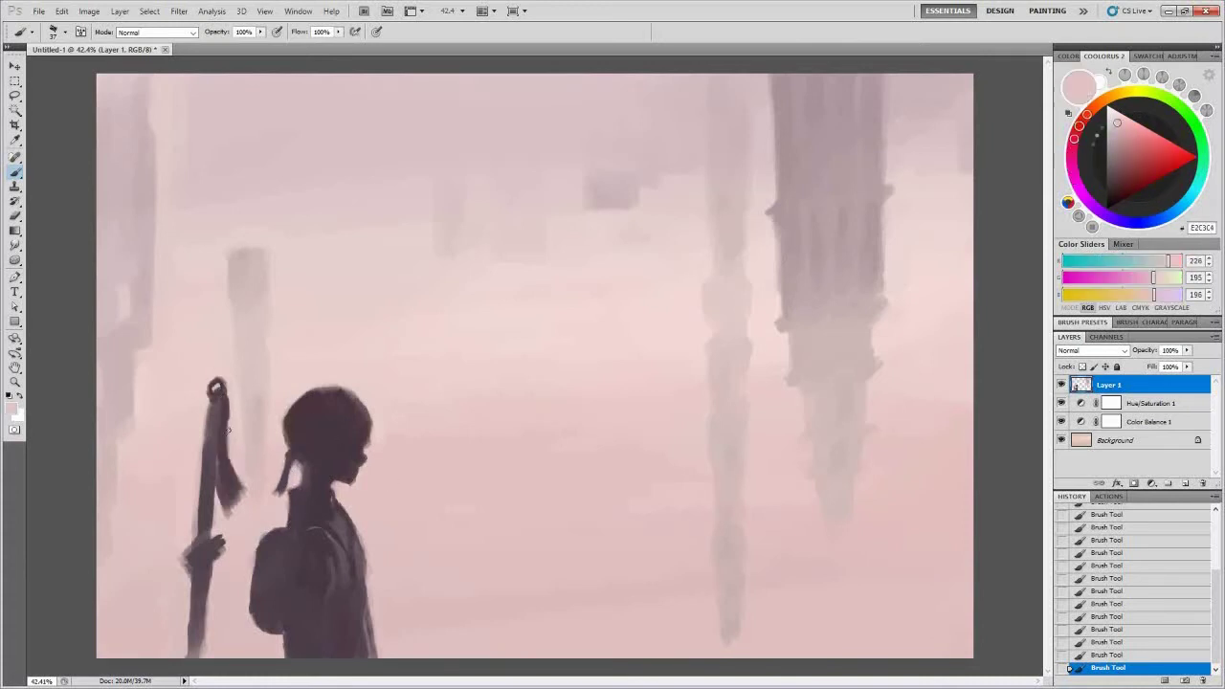
left_click(226, 507, "alt")
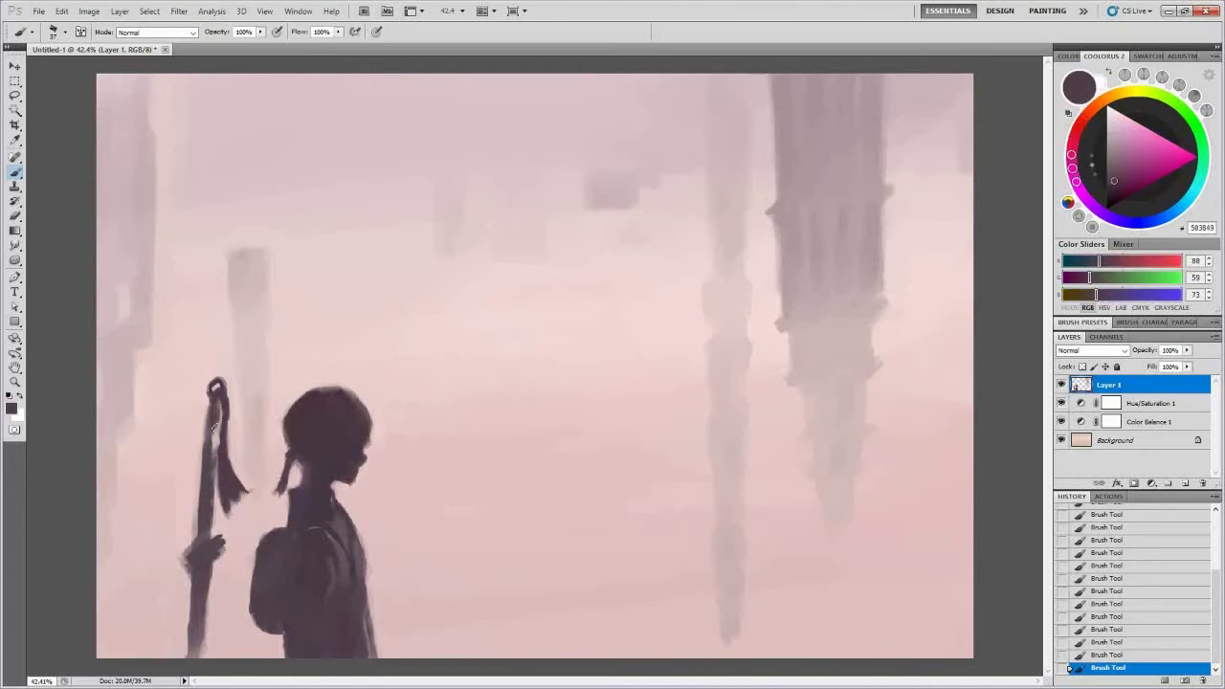
left_click(199, 536, "alt")
mouse_move(192, 549)
left_mouse_down()
mouse_move(197, 567)
mouse_move(228, 546)
left_mouse_up()
left_click(211, 537, "alt")
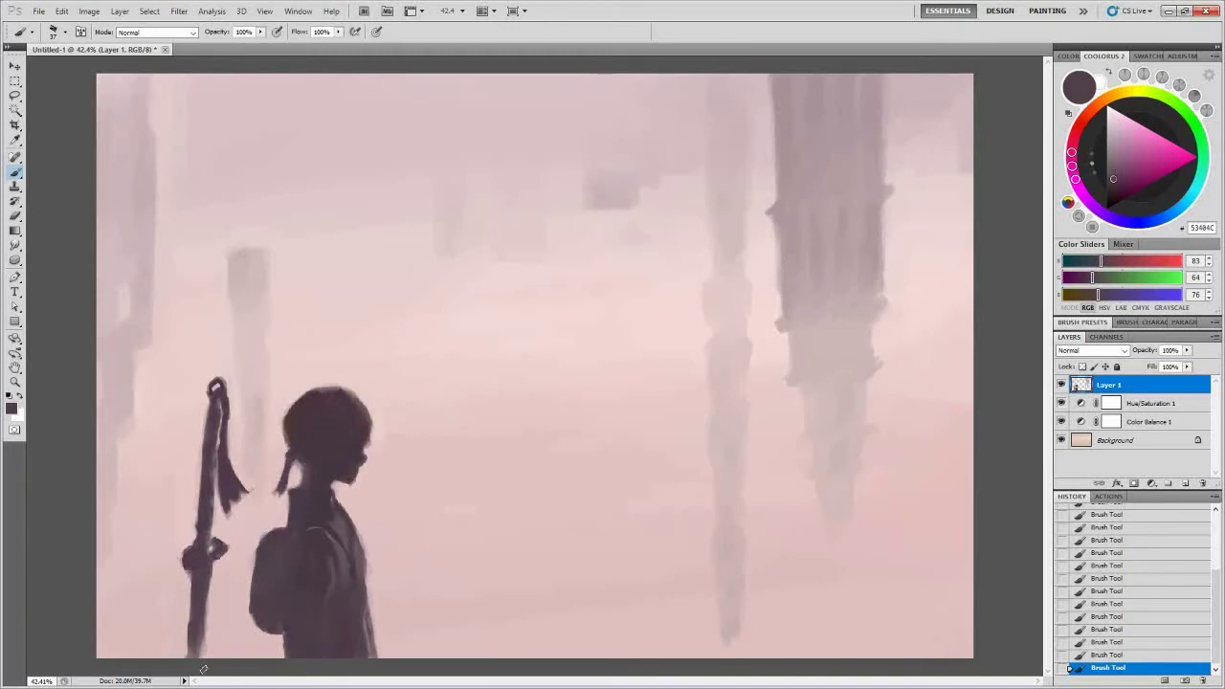
Sample mist and tower pinks to soften the background towers' edges.
left_click(252, 364, "alt")
left_click(121, 314, "alt")
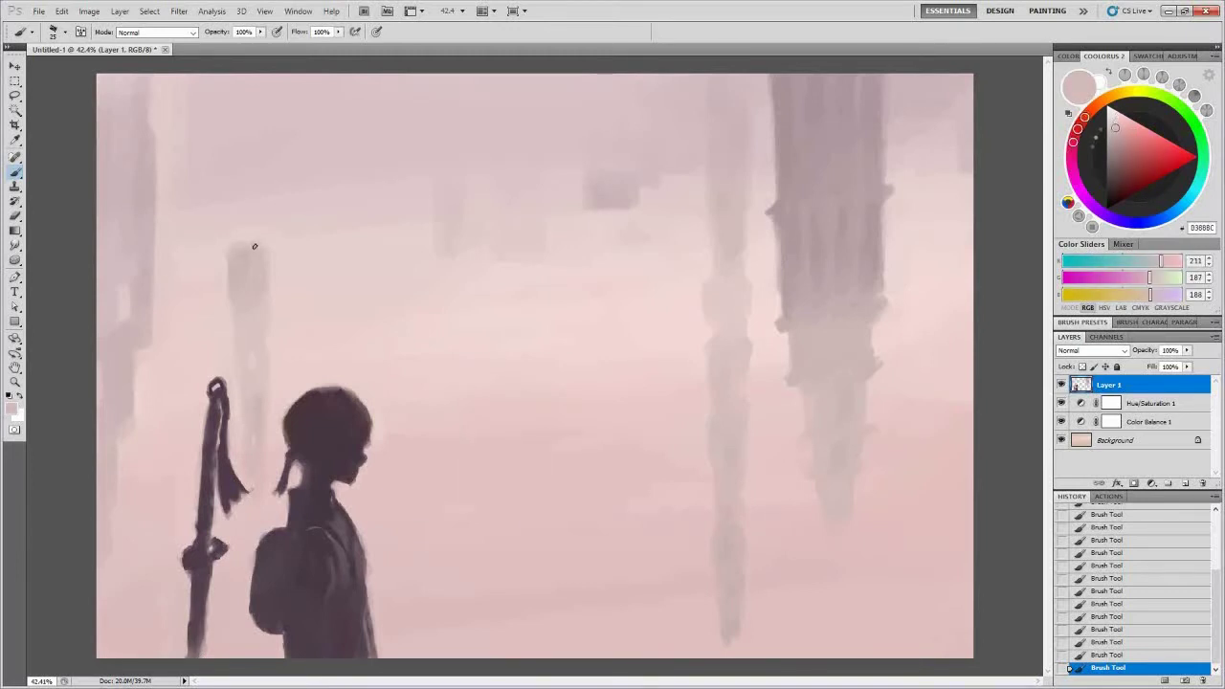
left_click(264, 345, "alt")
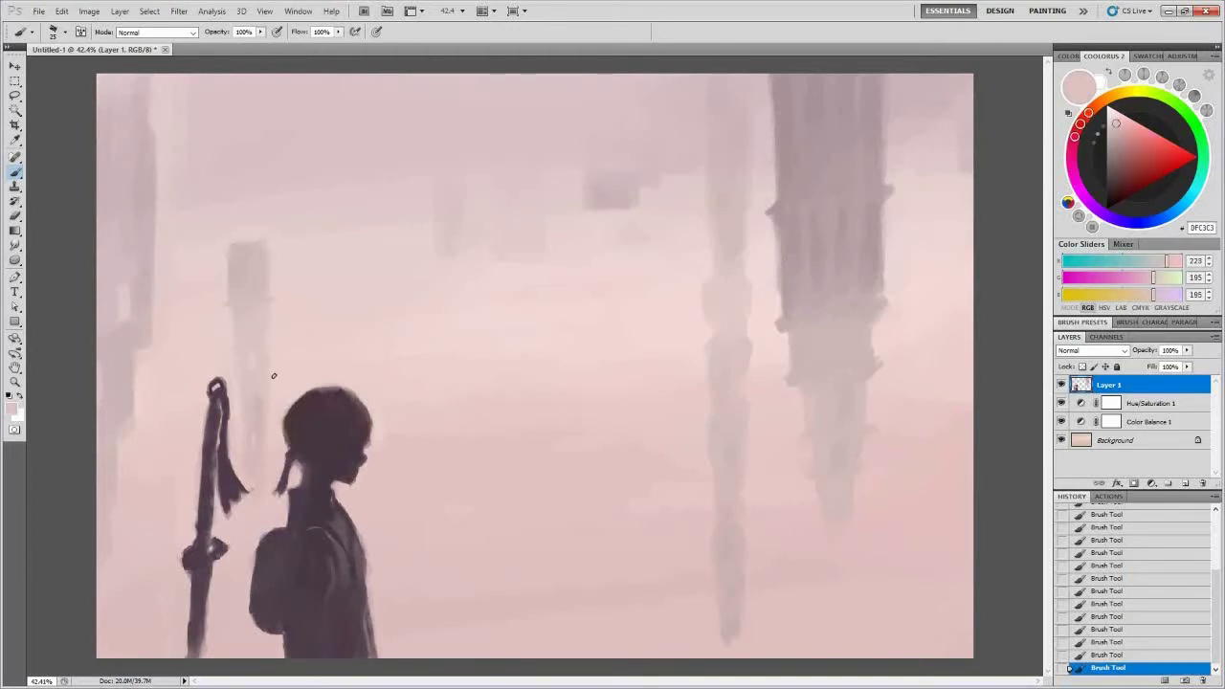
left_click(267, 485, "alt")
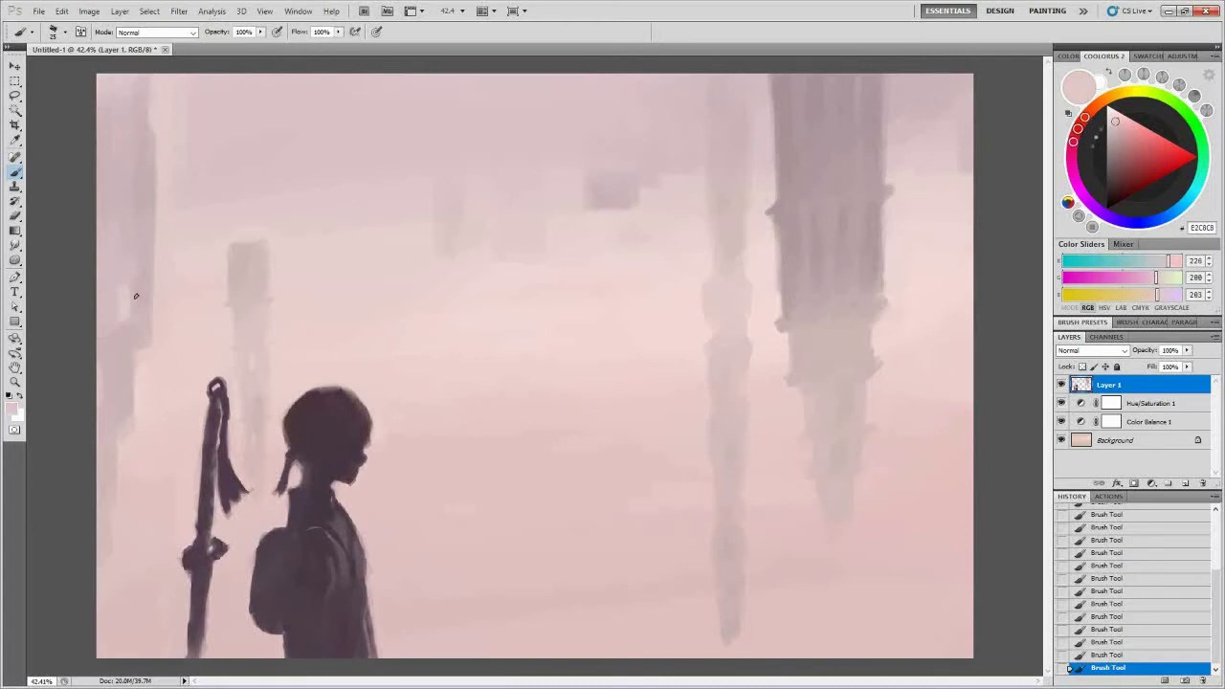
left_click(143, 243, "alt")
left_click(168, 221, "alt")
left_click(121, 399, "alt")
left_click(118, 513, "alt")
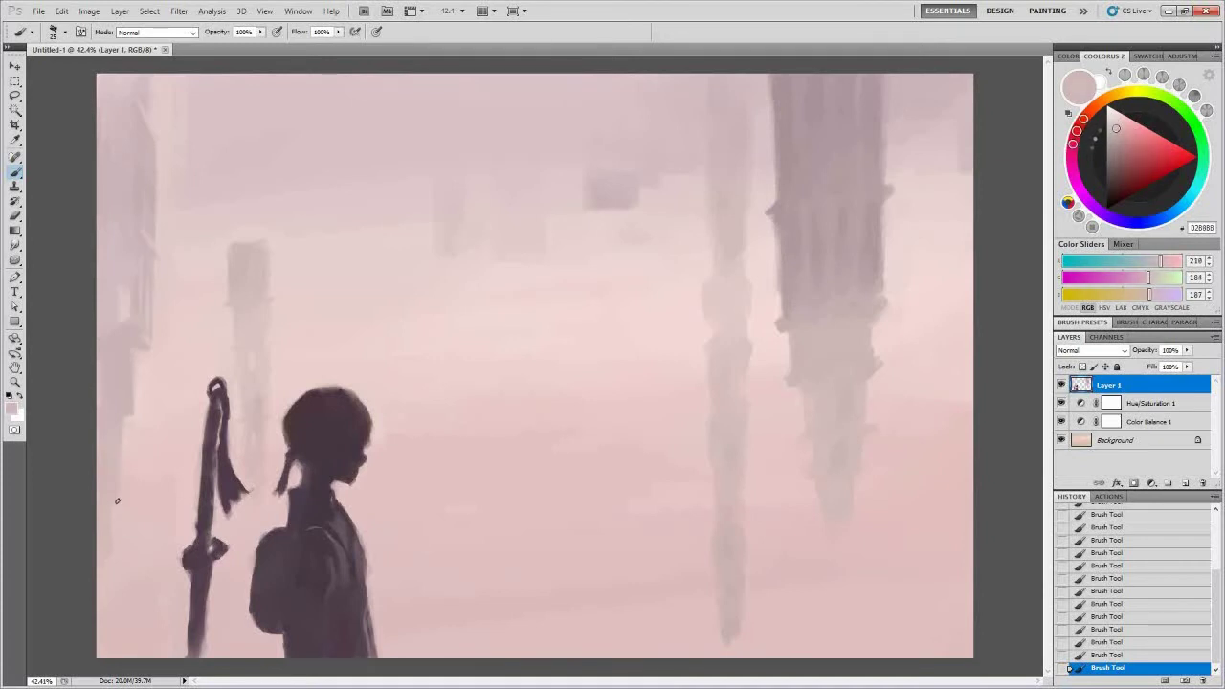
left_click(115, 544, "alt")
left_click(262, 159, "alt")
Repaint the tall tower's bands with pinks sampled from the sky and pillars.
scroll(332, 207, "up", 3)
left_click(425, 238, "alt")
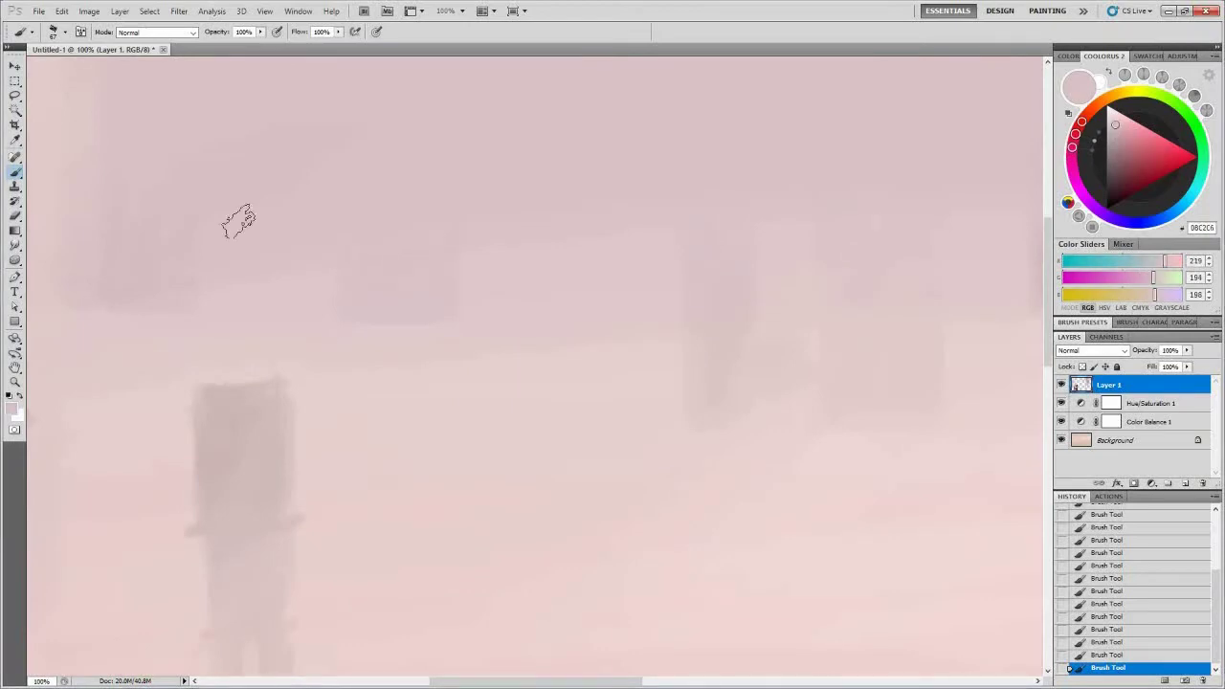
scroll(232, 219, "down", 3)
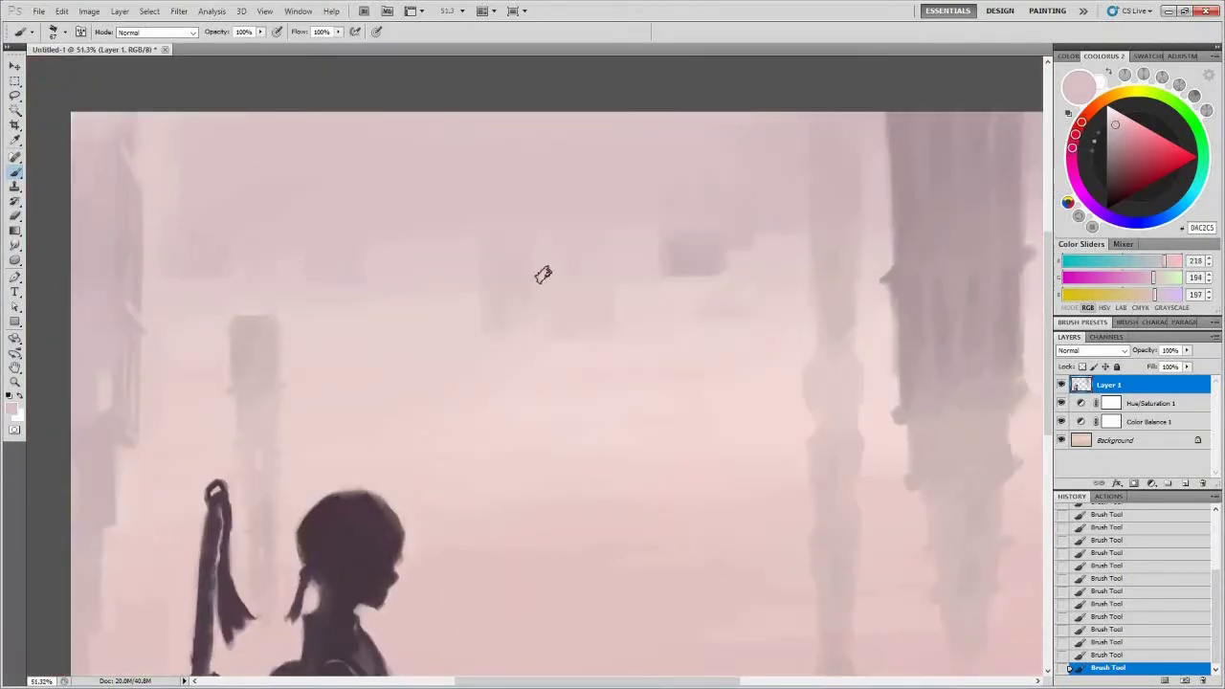
scroll(839, 441, "down", 2)
scroll(726, 192, "up", 1)
left_click(725, 192, "alt")
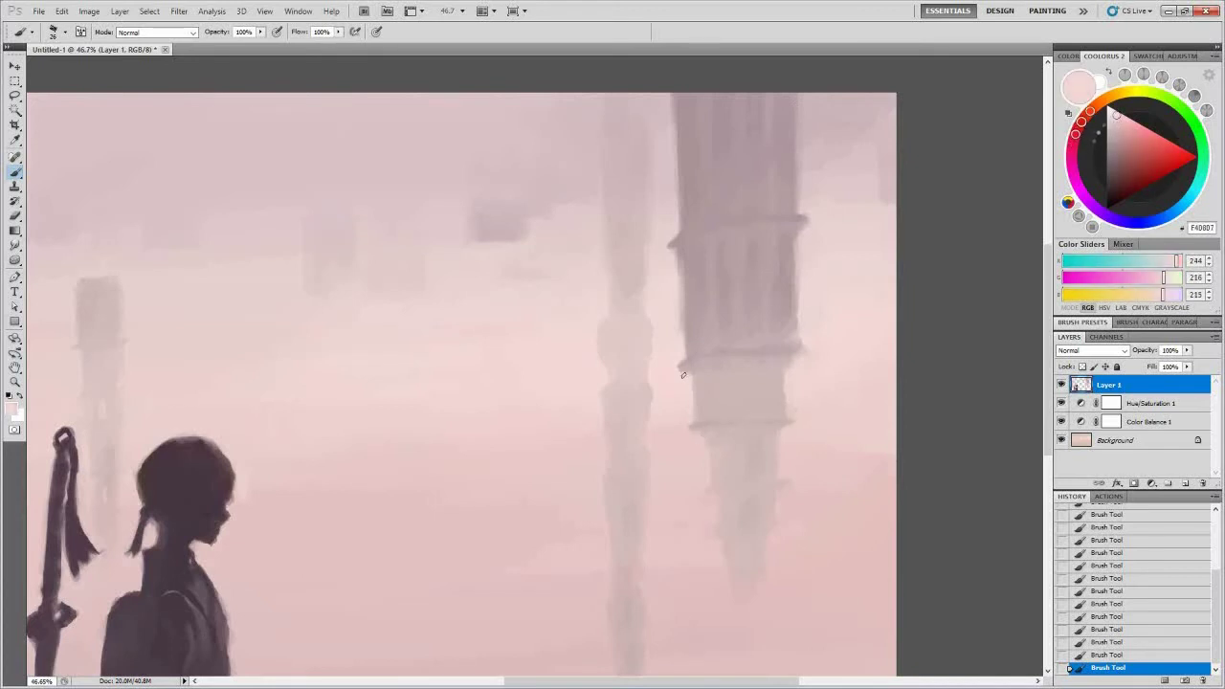
left_click(732, 353, "alt")
left_click(731, 360, "alt")
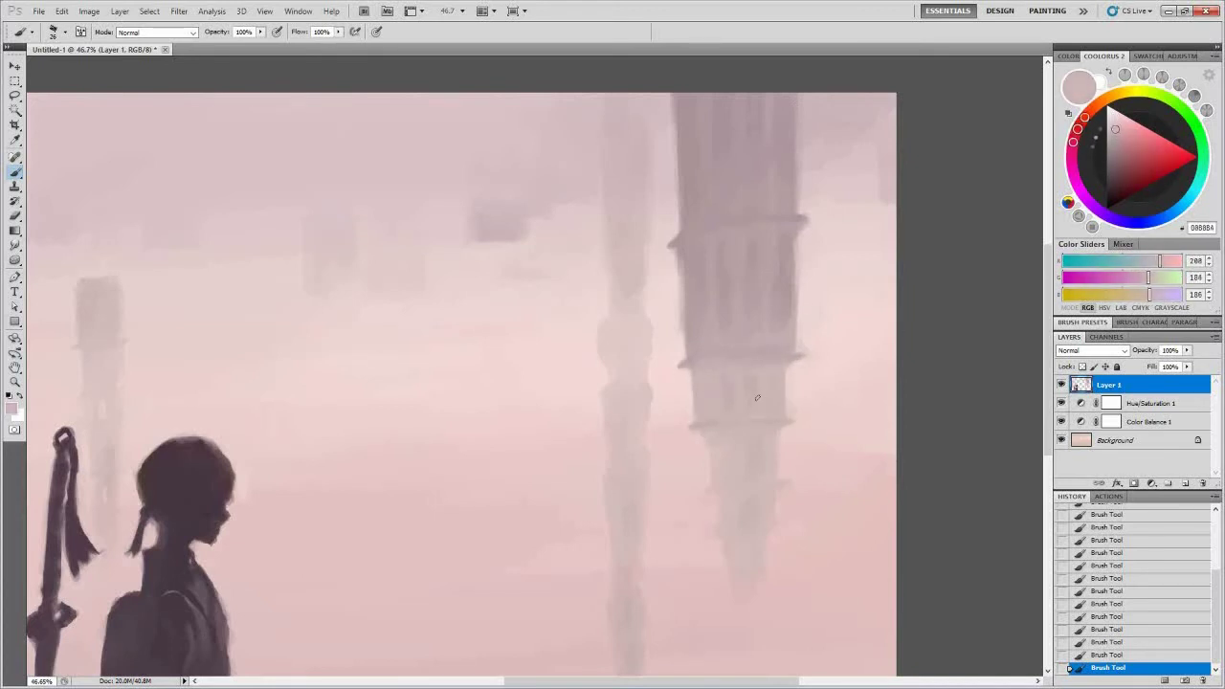
Blend the tower bands with darker tower pinks and paler sky and mist pinks.
left_click(797, 216, "alt")
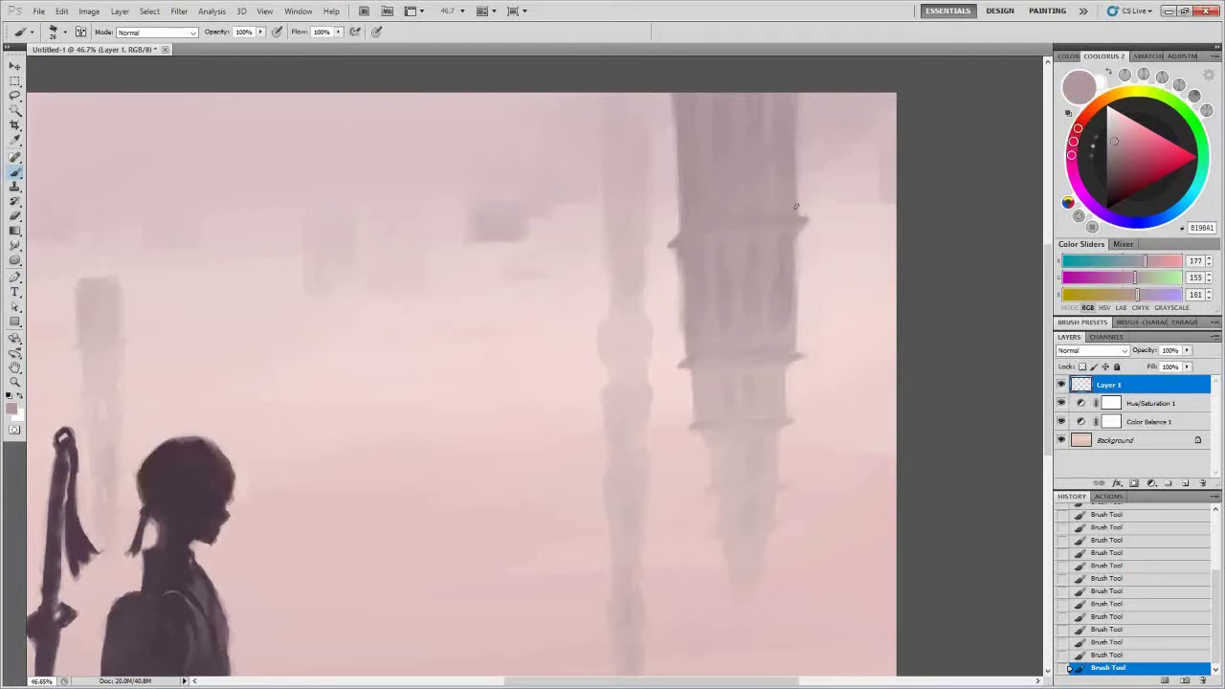
left_click(807, 213, "alt")
left_click(727, 524, "alt")
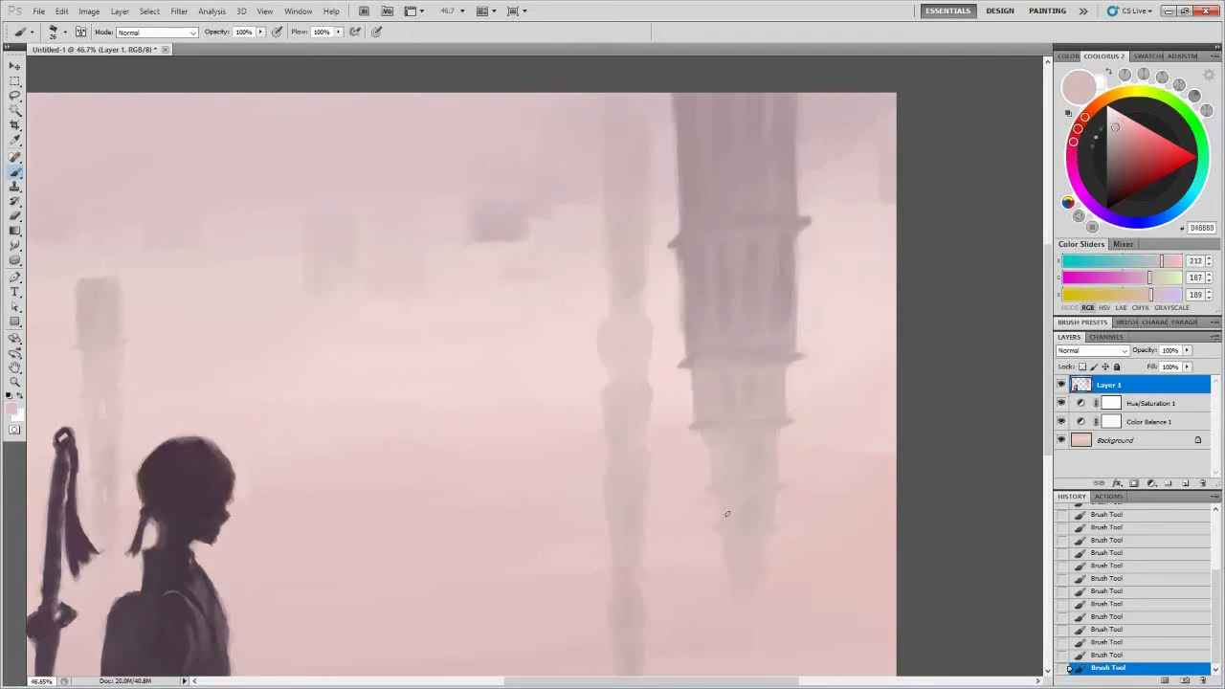
scroll(725, 498, "down", 1)
mouse_move(743, 536)
left_mouse_down()
mouse_move(730, 623)
mouse_move(759, 342)
mouse_move(719, 278)
mouse_move(749, 227)
left_mouse_up()
scroll(748, 227, "down", 3)
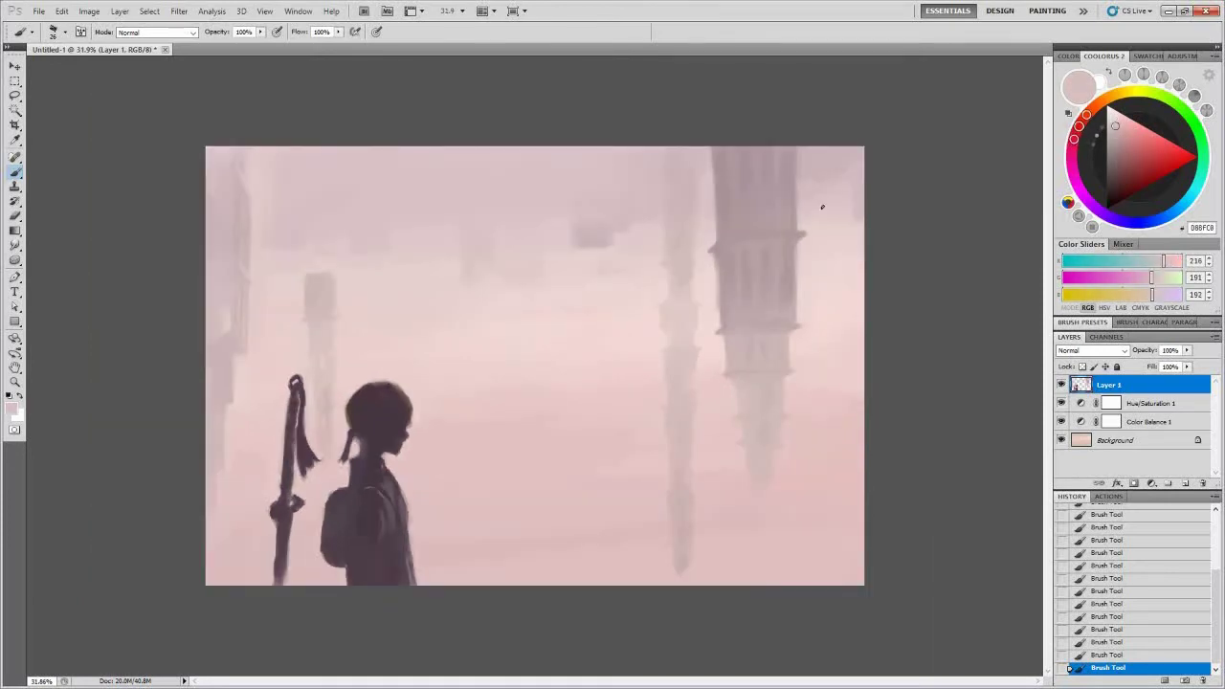
scroll(822, 207, "up", 3)
Clean the girl's left hair edge with dark and light pink brush strokes.
right_click(560, 300)
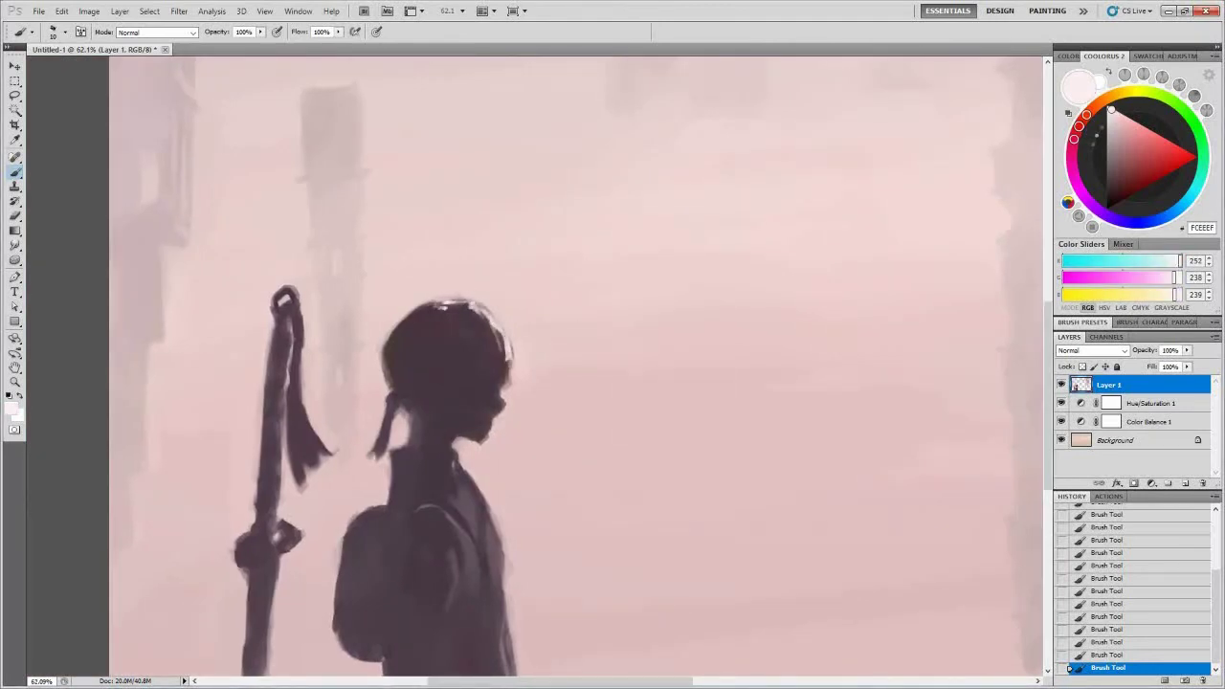
left_click(493, 425, "alt")
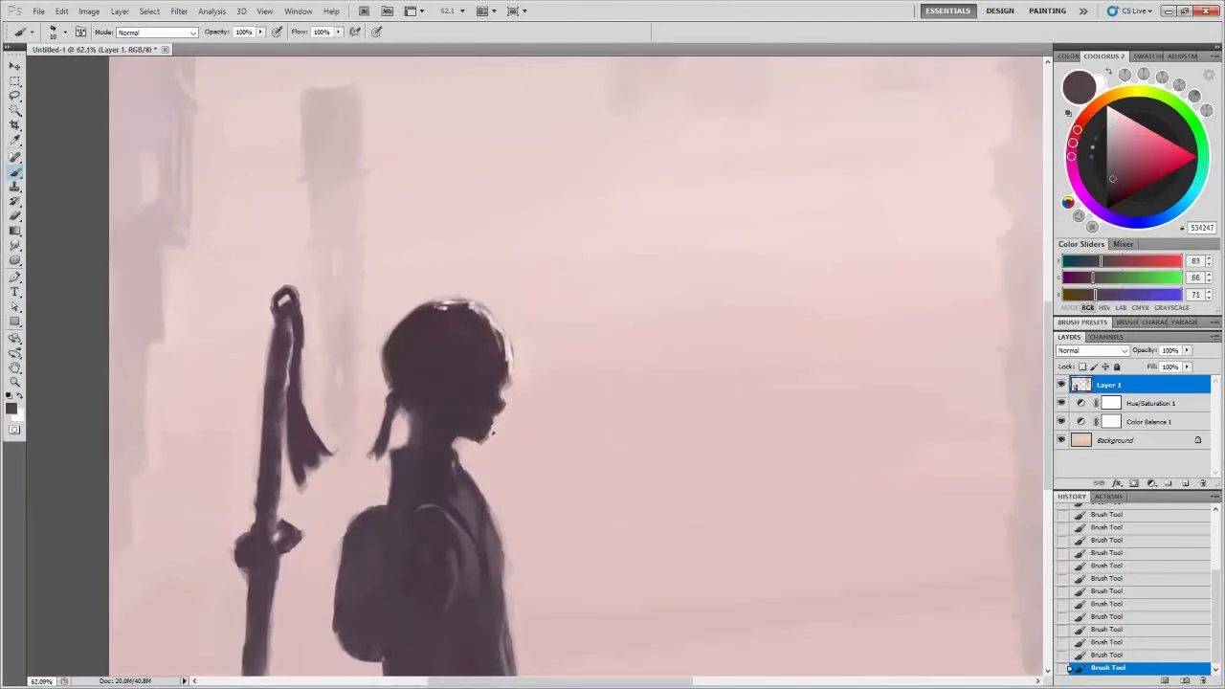
left_click(507, 350, "alt")
left_click(450, 321, "alt")
mouse_move(411, 310)
left_mouse_down()
mouse_move(385, 350)
mouse_move(385, 393)
left_mouse_up()
left_click(368, 354, "alt")
left_click(402, 364, "alt")
left_click(517, 373, "alt")
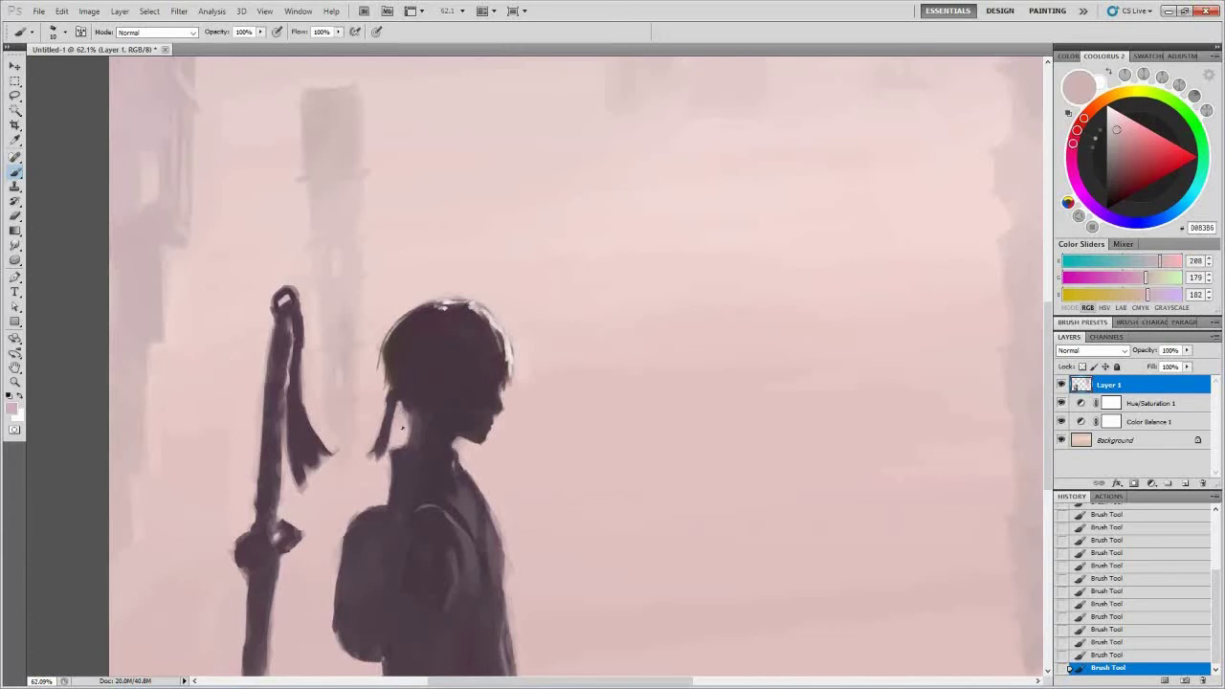
Refine the dark silhouette of the girl's neck and body with sampled purples.
left_click(397, 464, "alt")
left_click(490, 421, "alt")
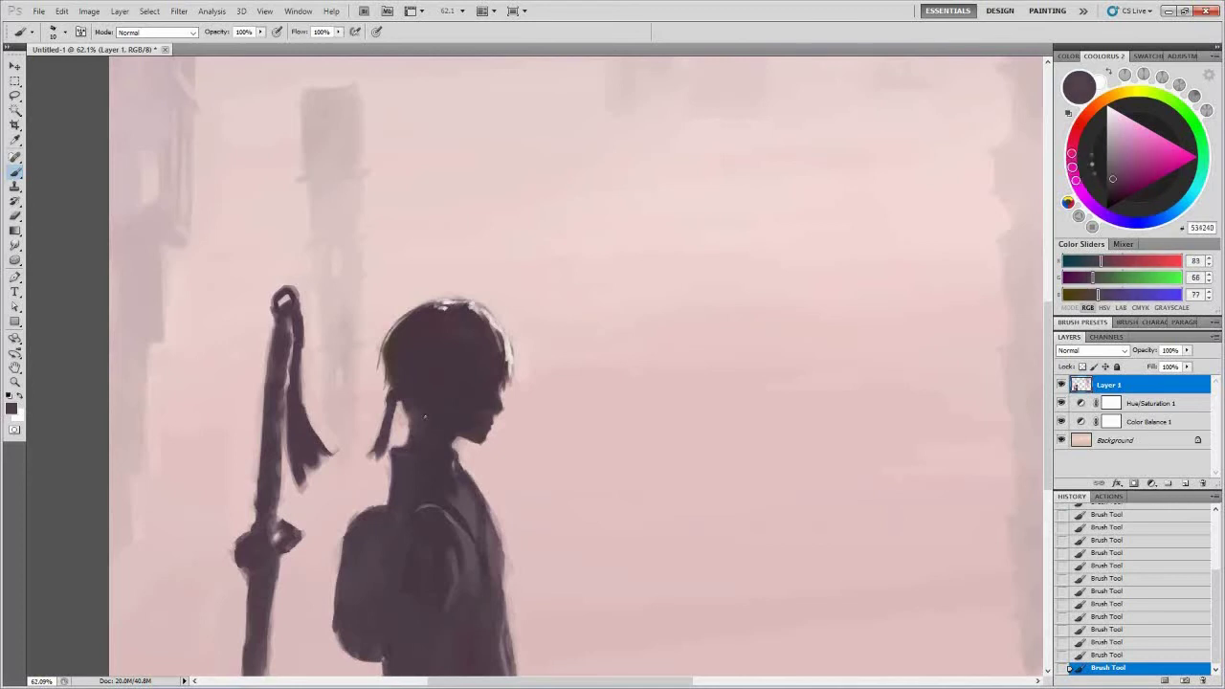
left_click(447, 439, "alt")
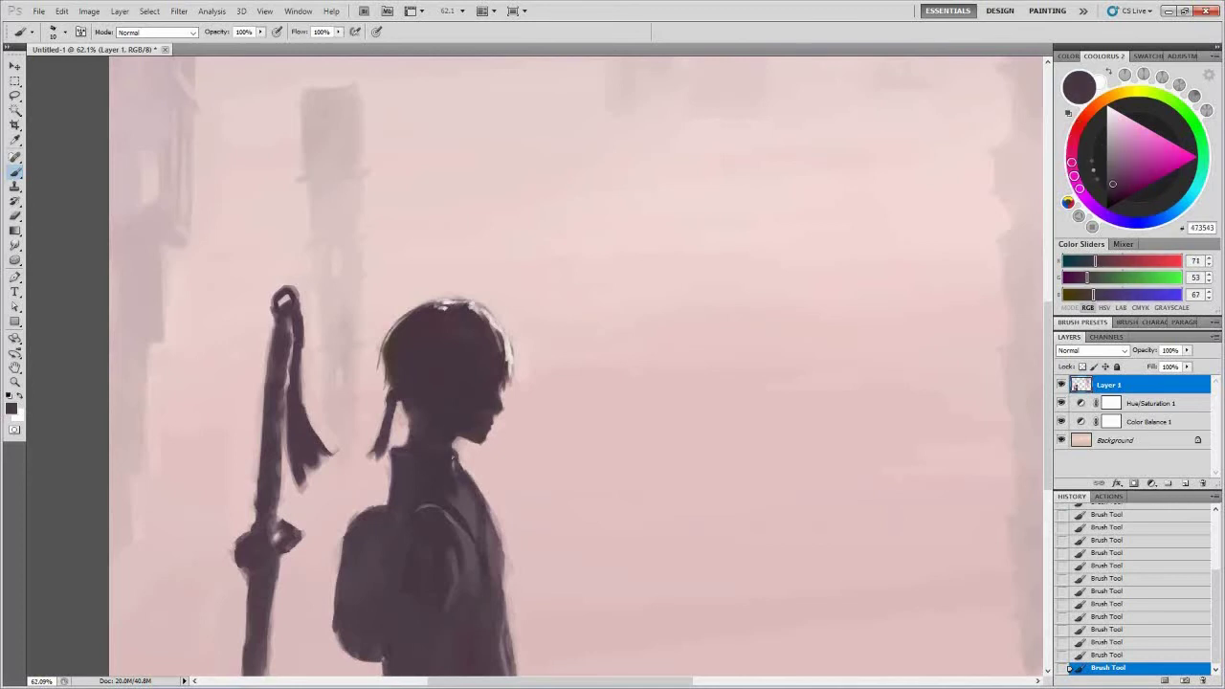
left_click(395, 365, "alt")
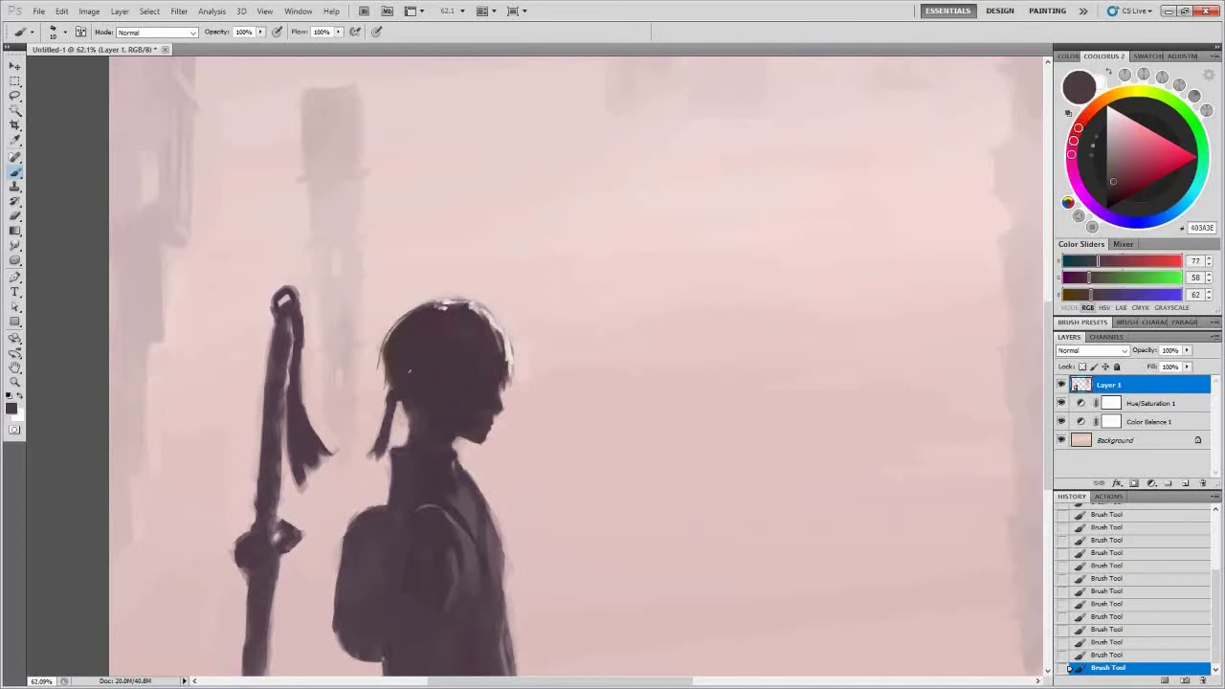
left_click(486, 433, "alt")
left_click(452, 467, "alt")
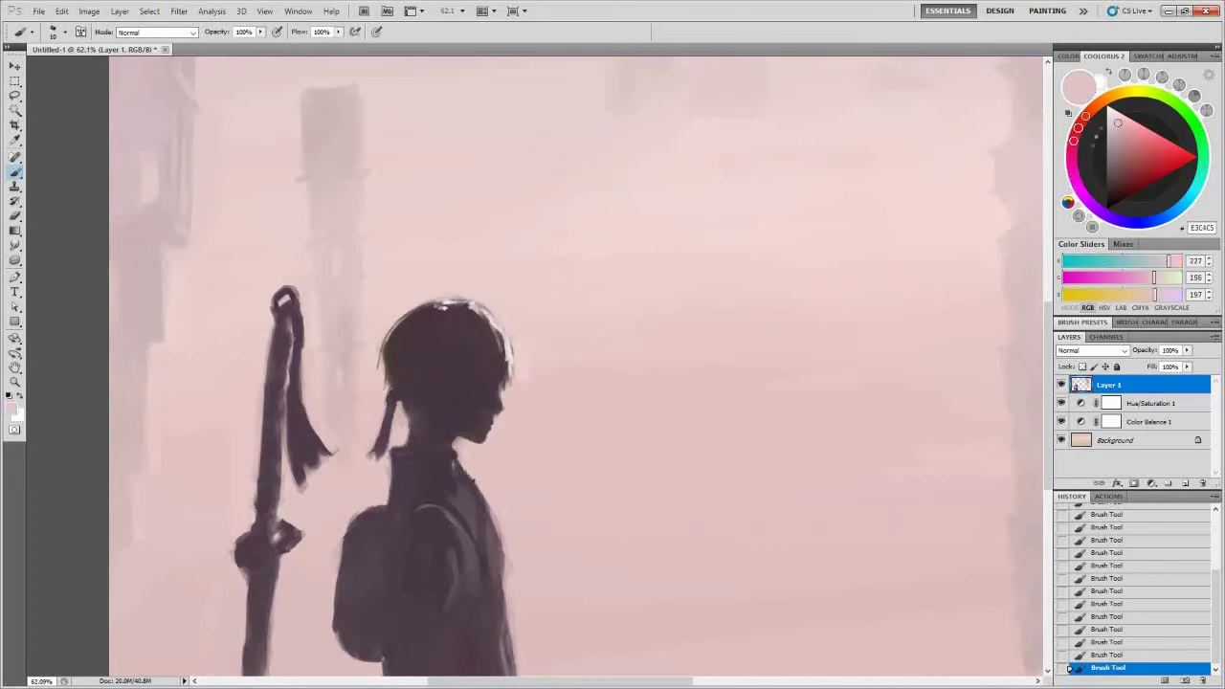
left_click(481, 498, "alt")
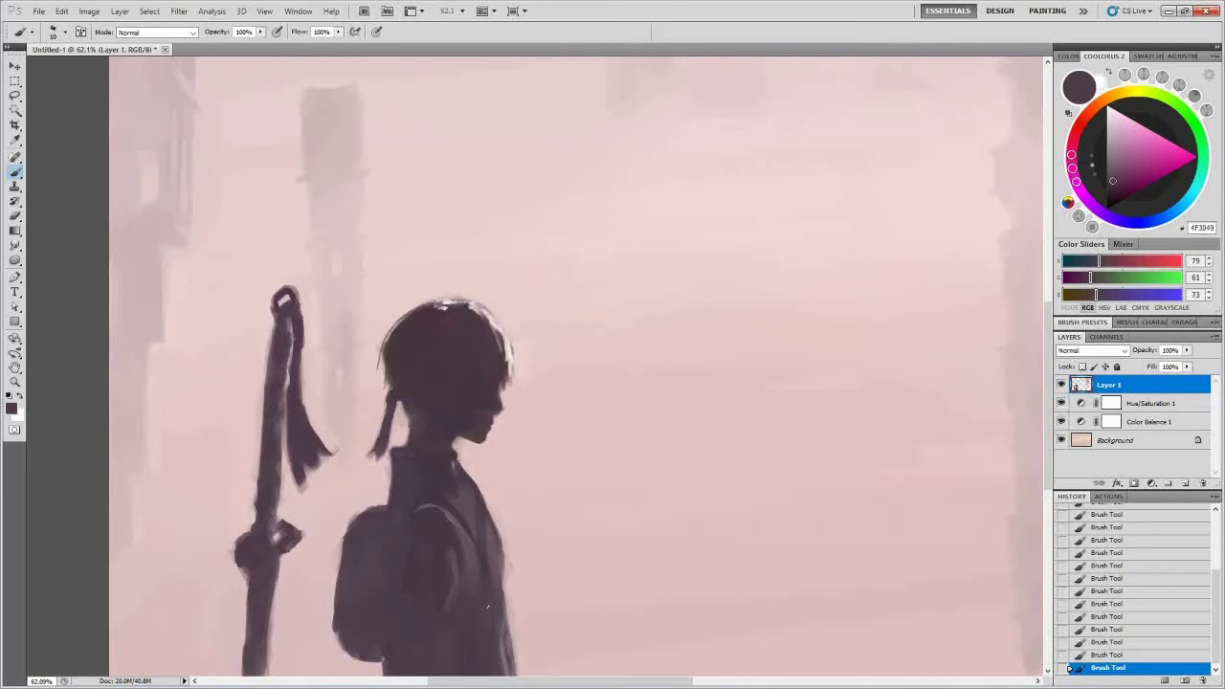
Mix a warm brown and add subtle strap shading on the girl's back.
left_click_drag(1073, 155, 1090, 112)
left_click(1119, 172)
left_click(1125, 165)
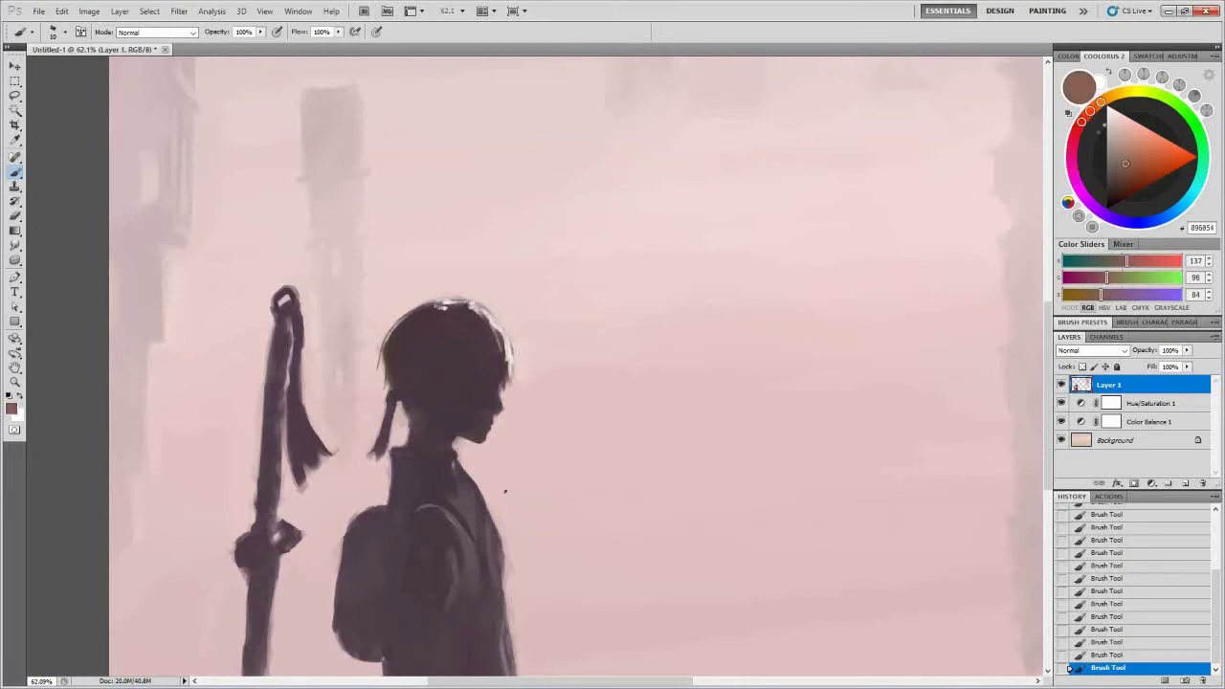
left_click(491, 555, "alt")
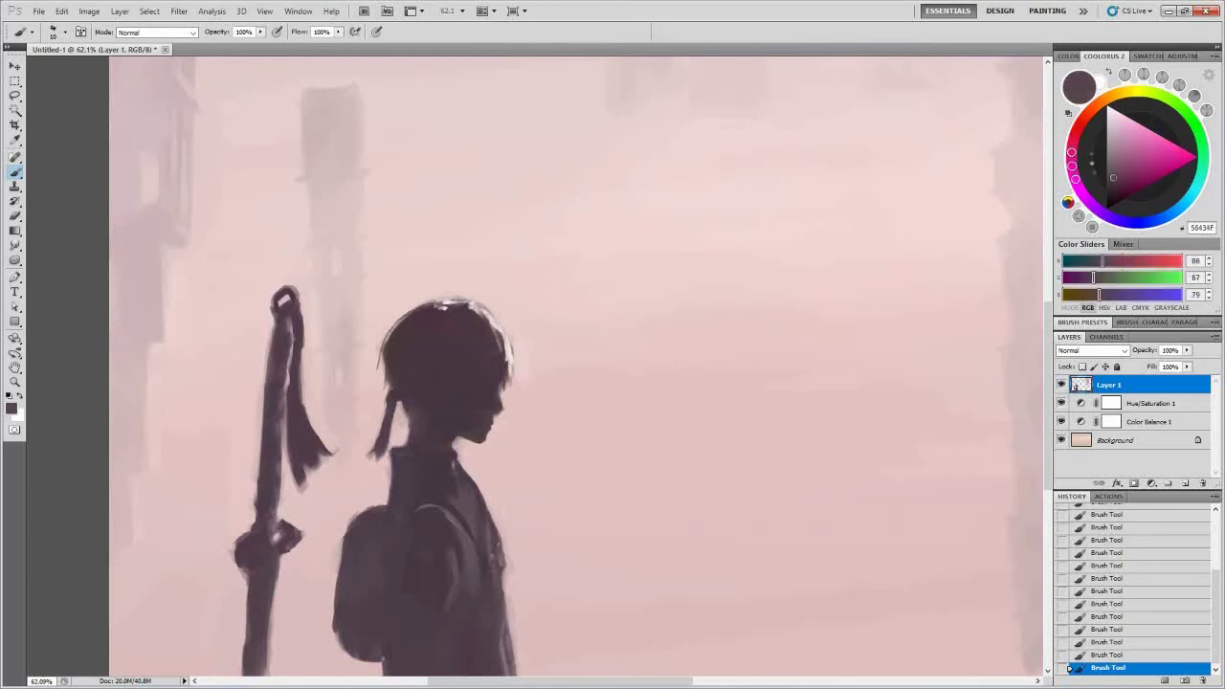
left_click(505, 558, "alt")
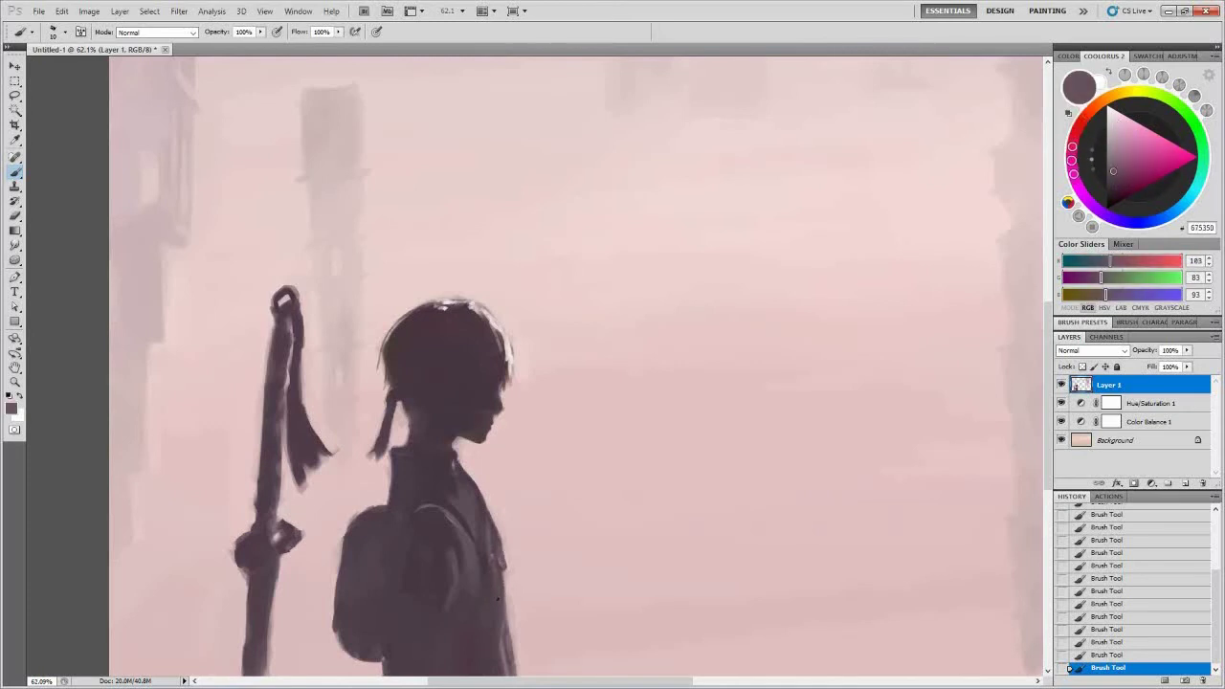
left_click(506, 599, "alt")
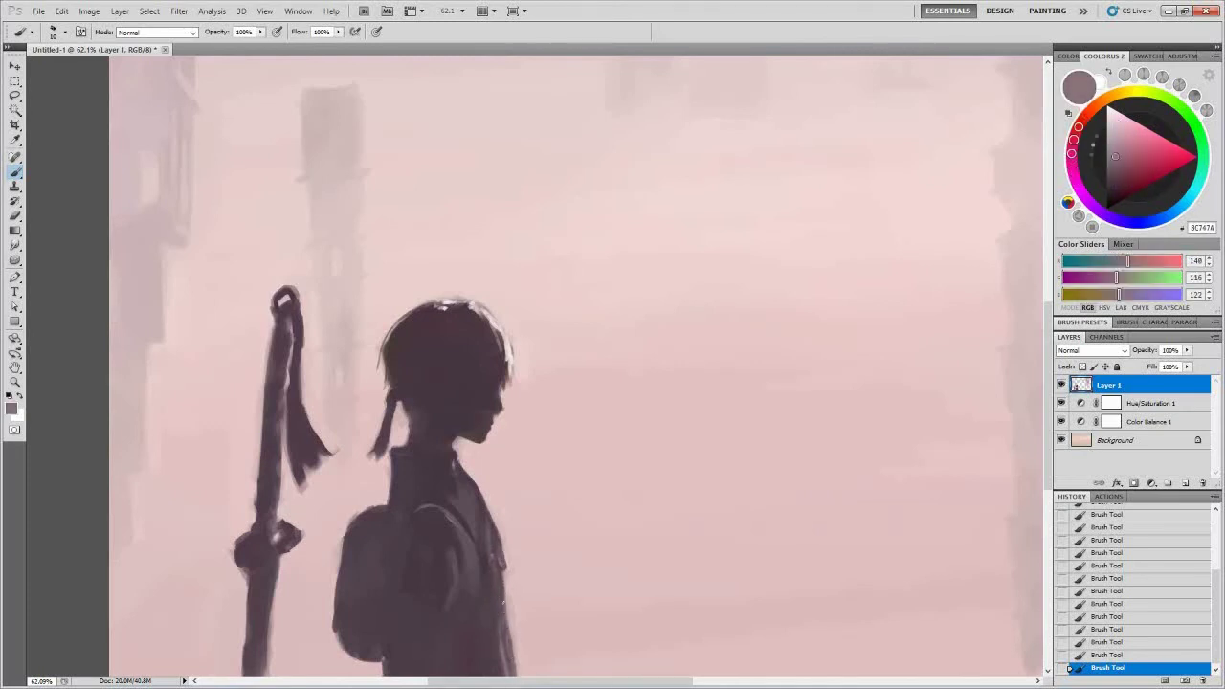
left_click(504, 601, "alt")
left_click(503, 663, "alt")
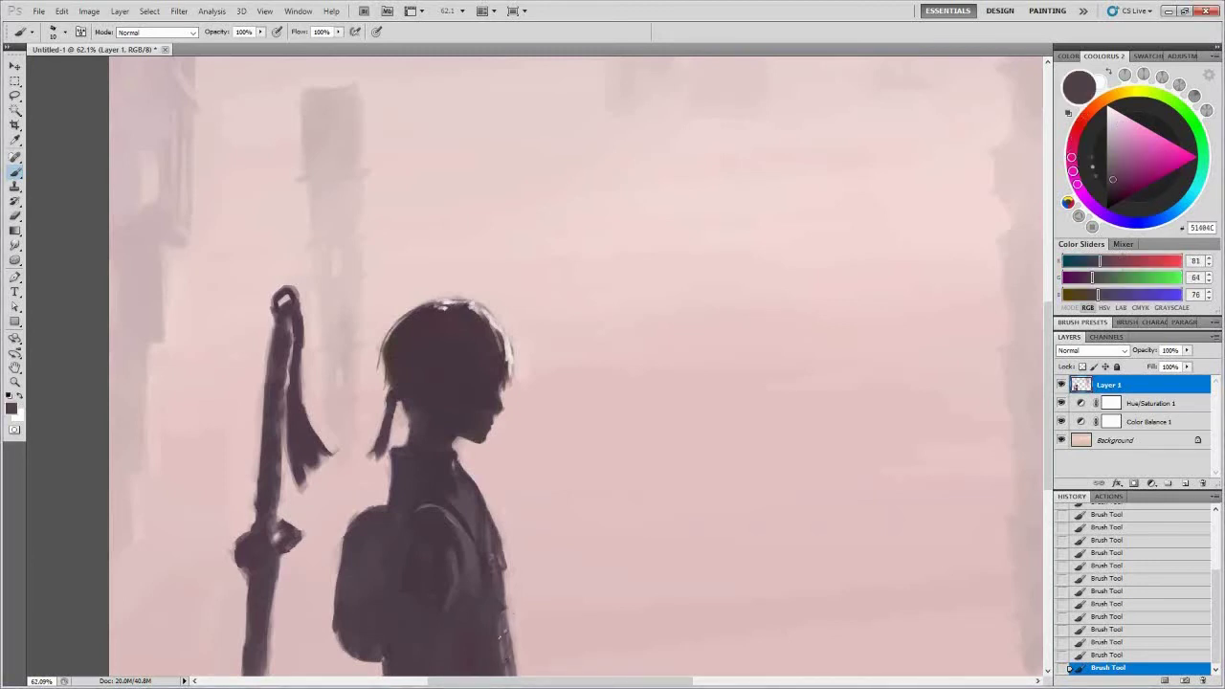
scroll(503, 574, "down", 3)
Paint the girl's figure and backpack with dark purples and mauve highlights.
left_click(434, 509, "alt")
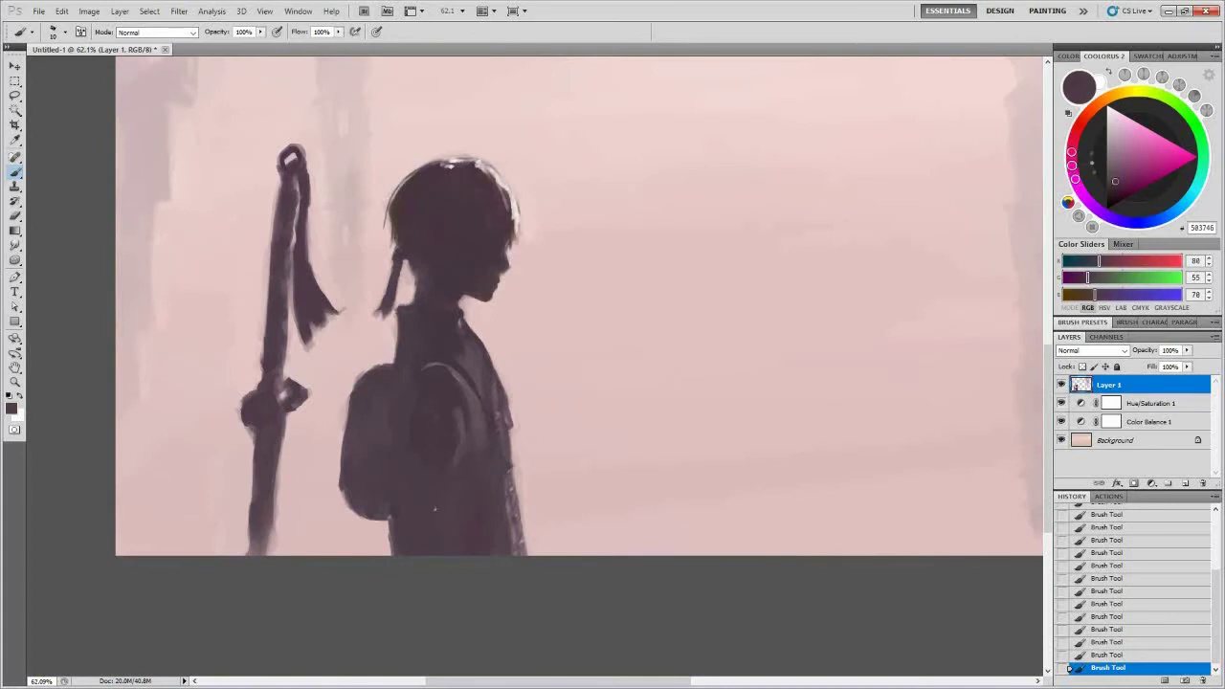
left_click(456, 422, "alt")
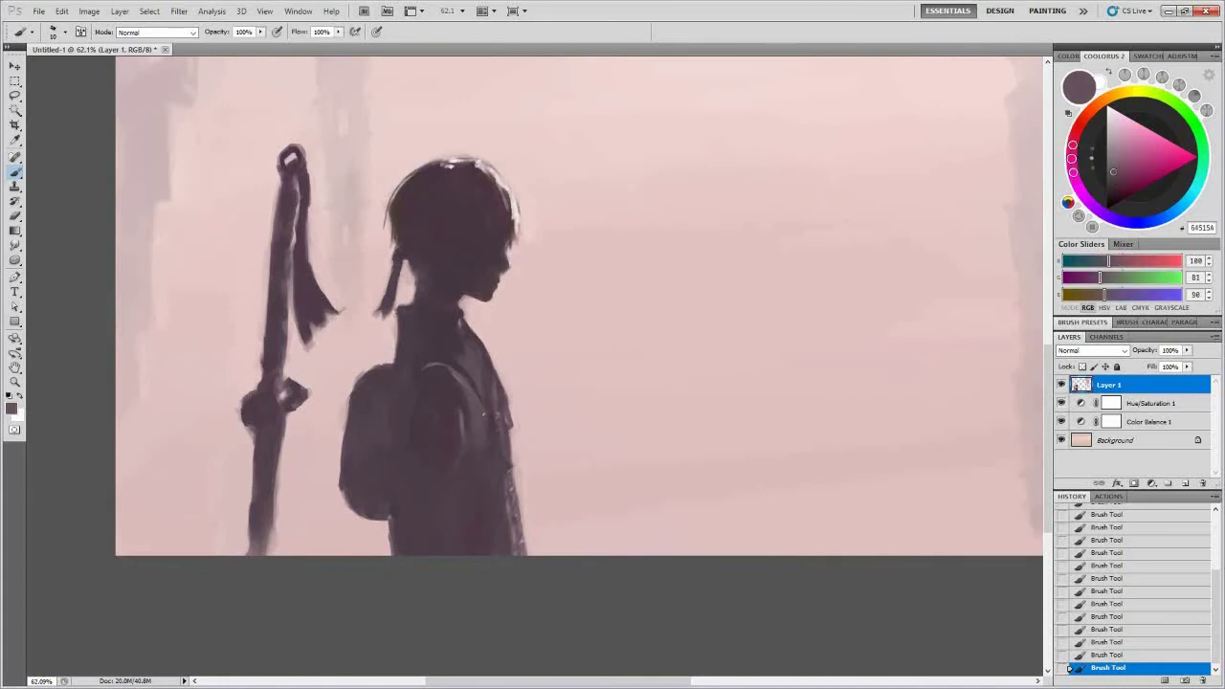
left_click(463, 422, "alt")
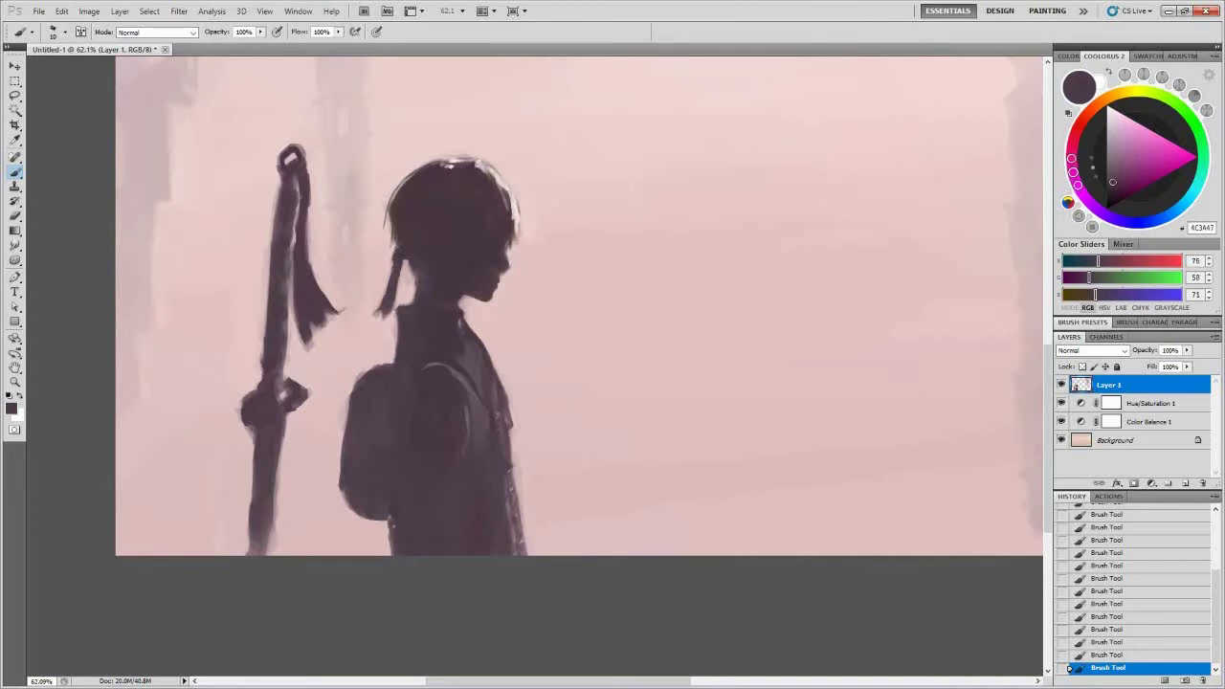
left_click(385, 518, "alt")
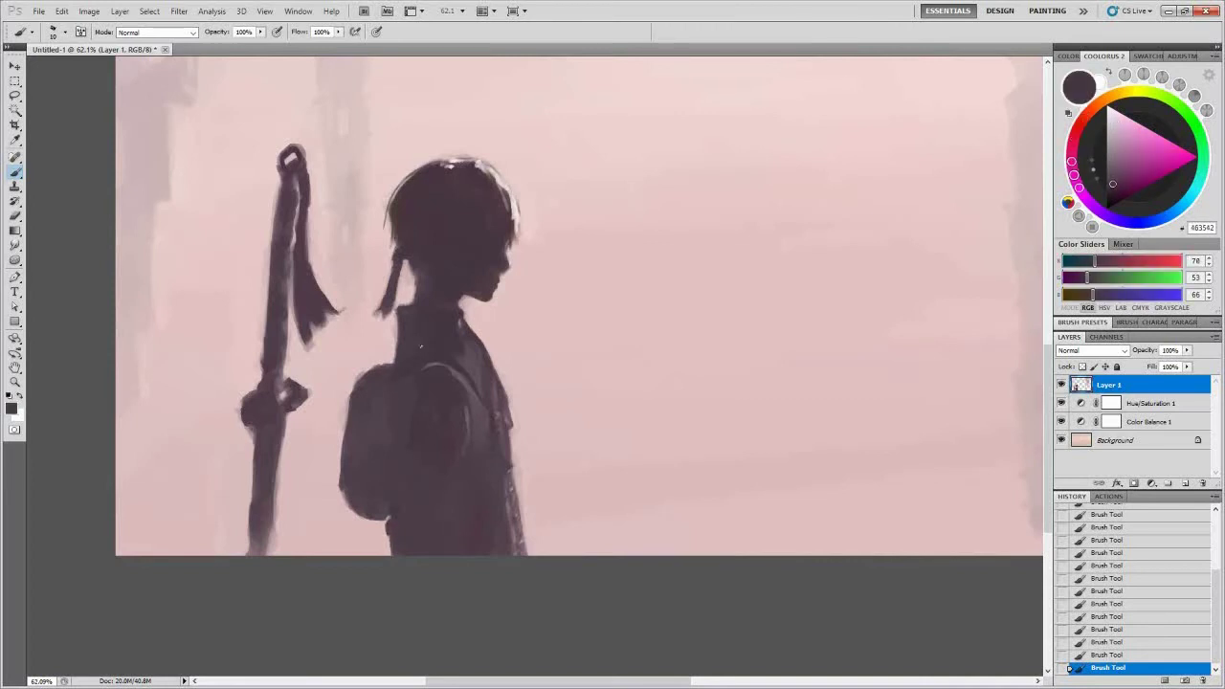
key("x")
left_click(399, 328, "alt")
left_click(364, 412, "alt")
left_click_drag(350, 387, 348, 432)
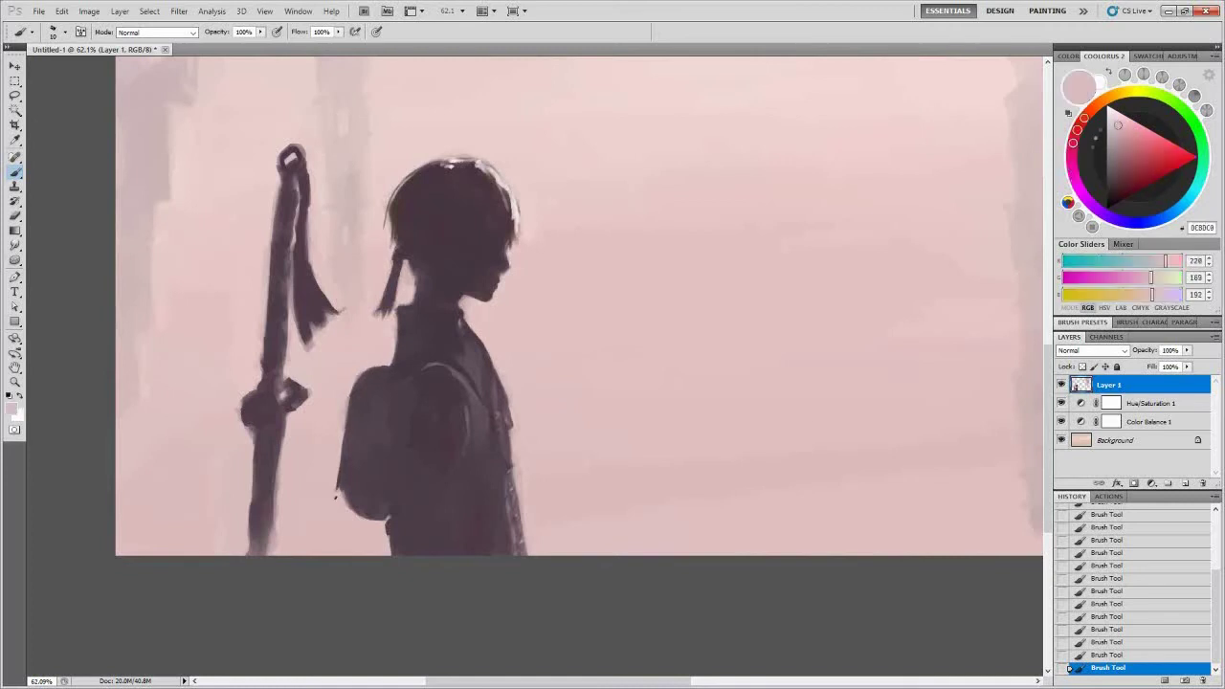
Add pale pink highlights to the sky around the girl's head.
left_click(349, 392, "alt")
left_click(306, 162, "alt")
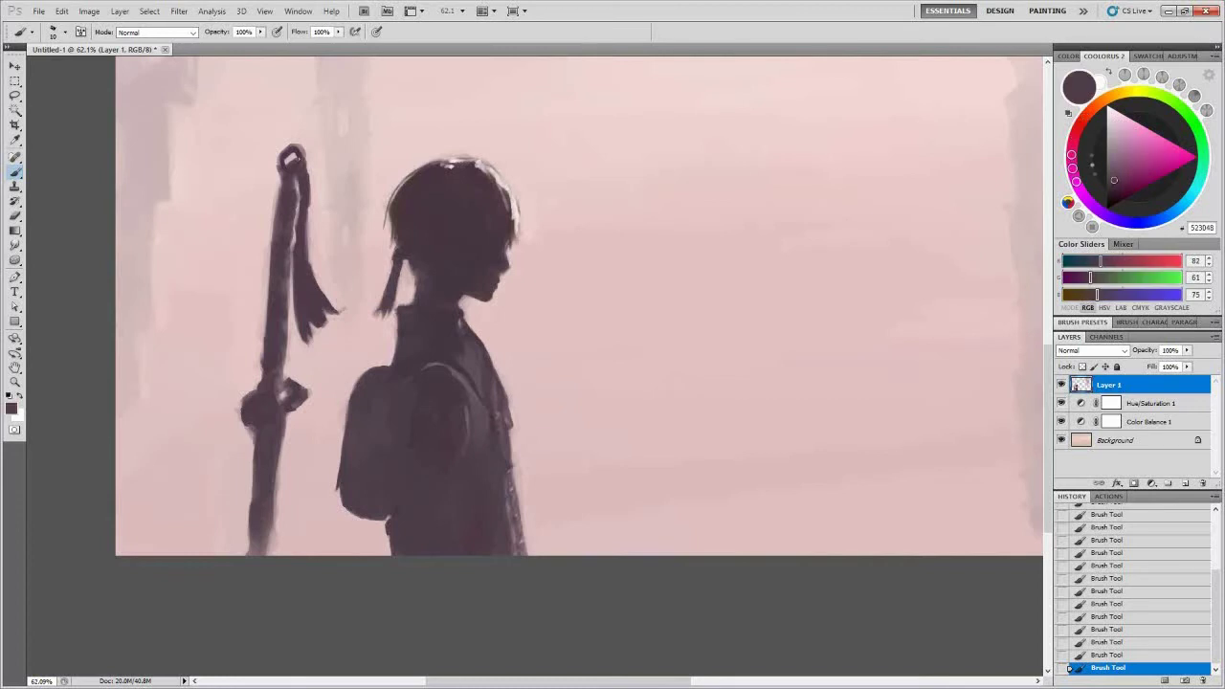
left_click(278, 165, "alt")
left_click(309, 182, "alt")
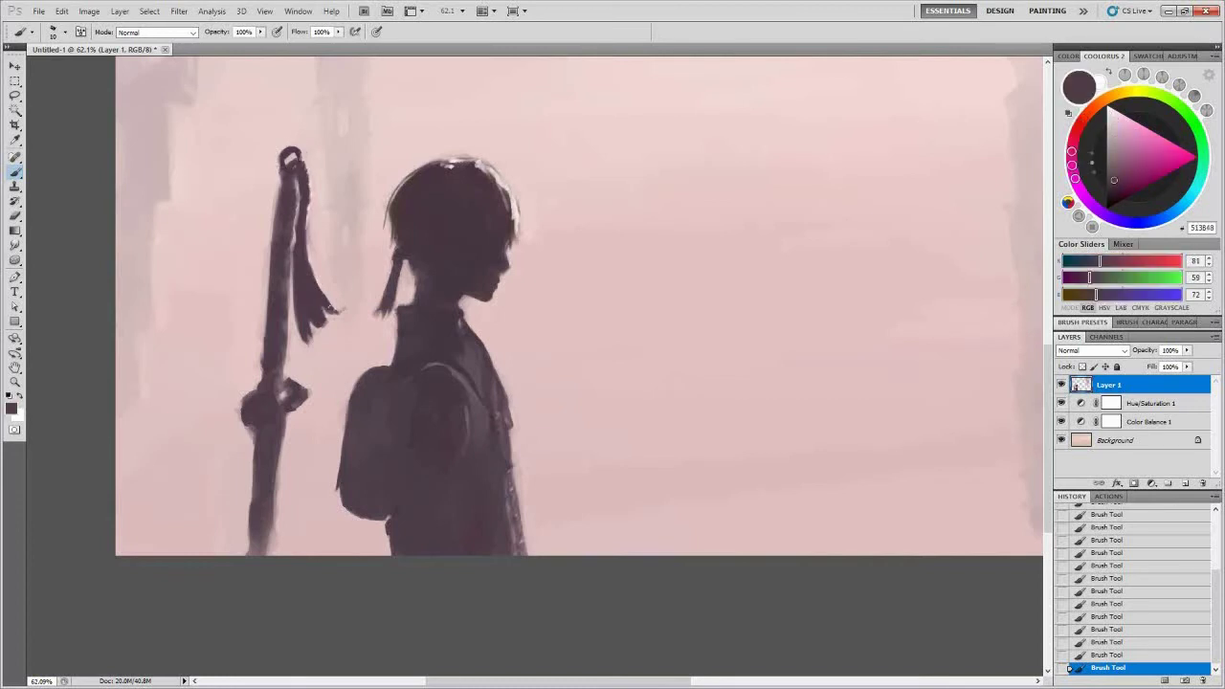
left_click(354, 213, "alt")
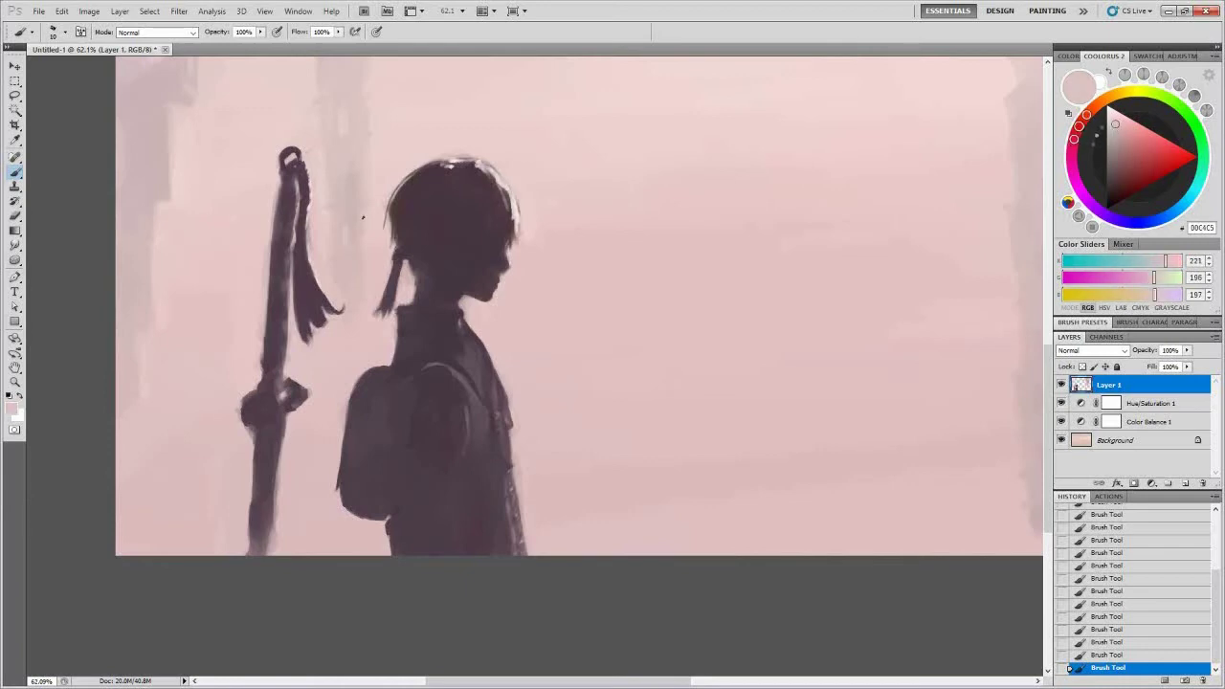
left_click(288, 261, "alt")
scroll(316, 225, "down", 3)
scroll(316, 226, "up", 4)
Refine the staff's dark shape against the light pink background.
left_click(316, 226, "alt")
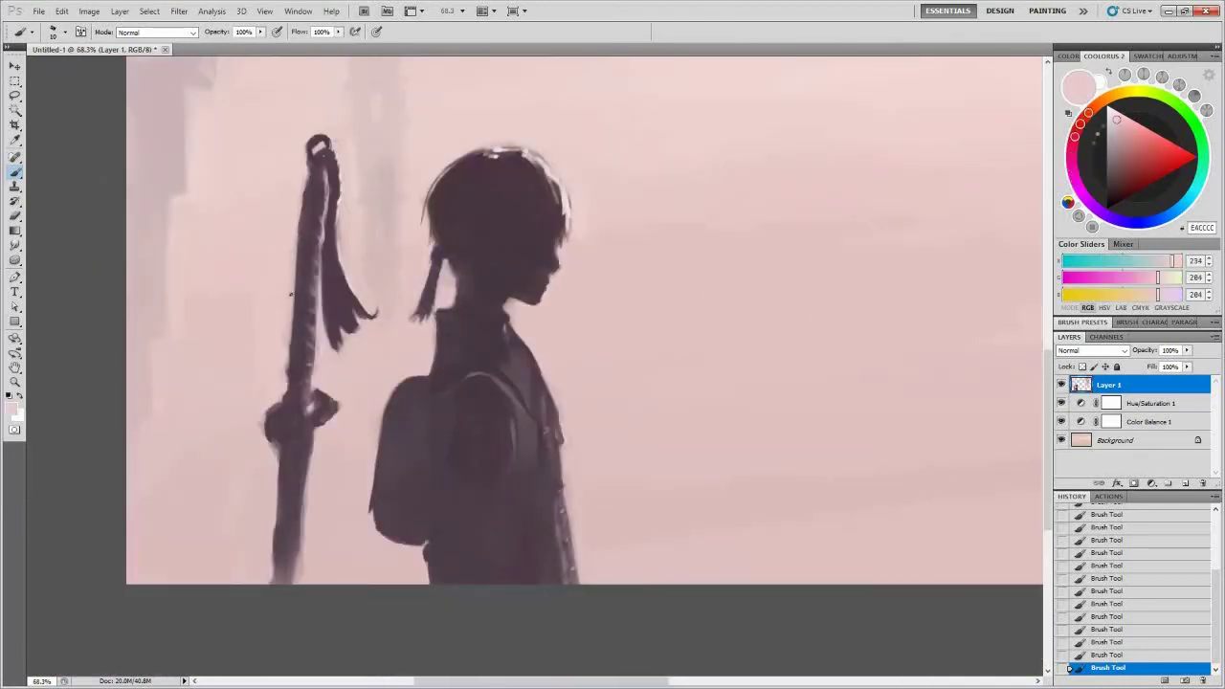
left_click(277, 402, "alt")
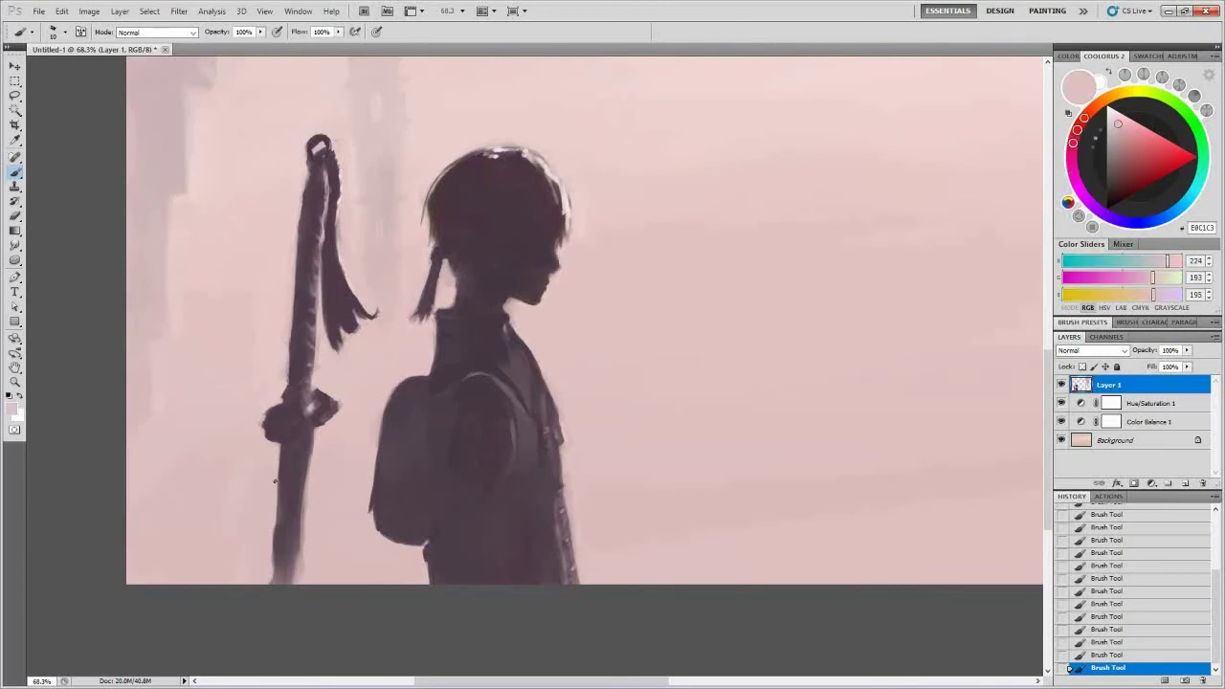
left_click(272, 442, "alt")
left_click(346, 178, "alt")
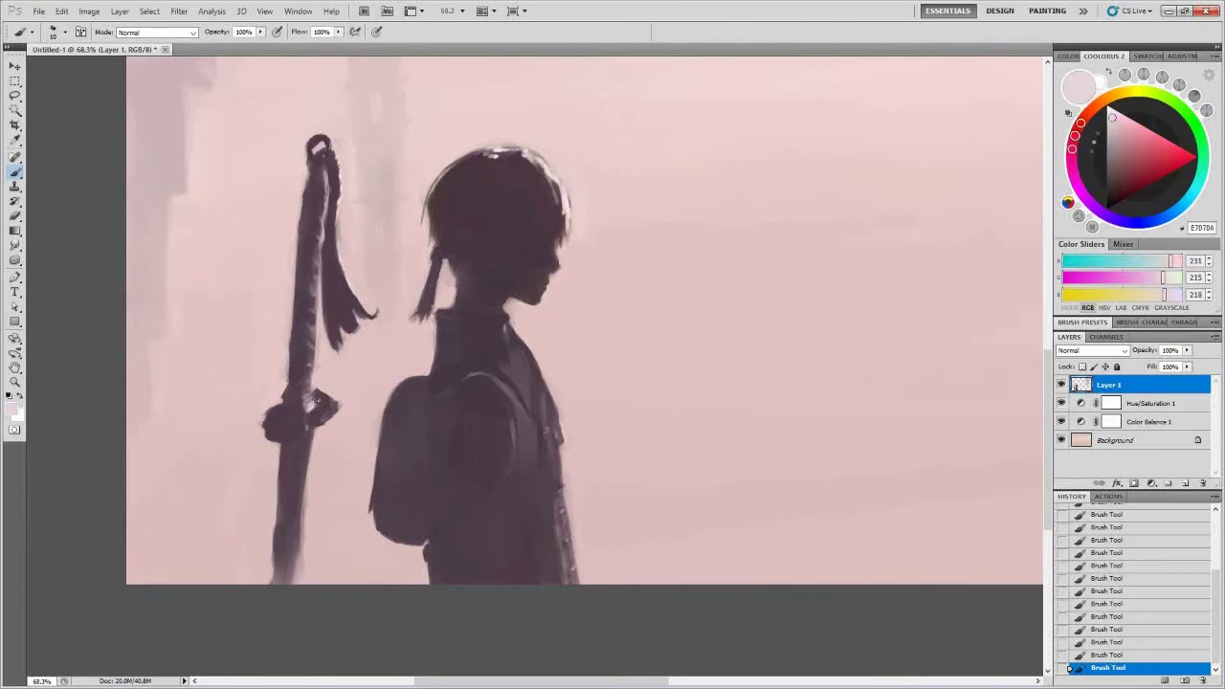
left_click(327, 399, "alt")
left_click(311, 380, "alt")
left_click(323, 402, "alt")
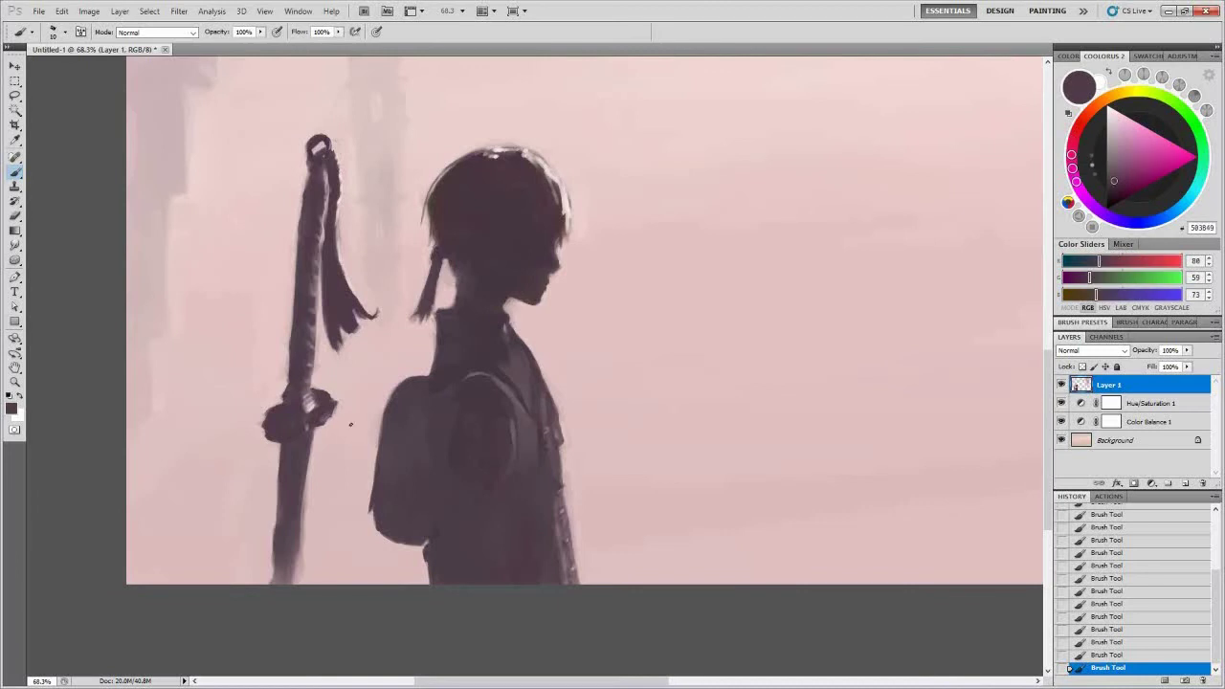
left_click(1114, 123)
left_click(1121, 136)
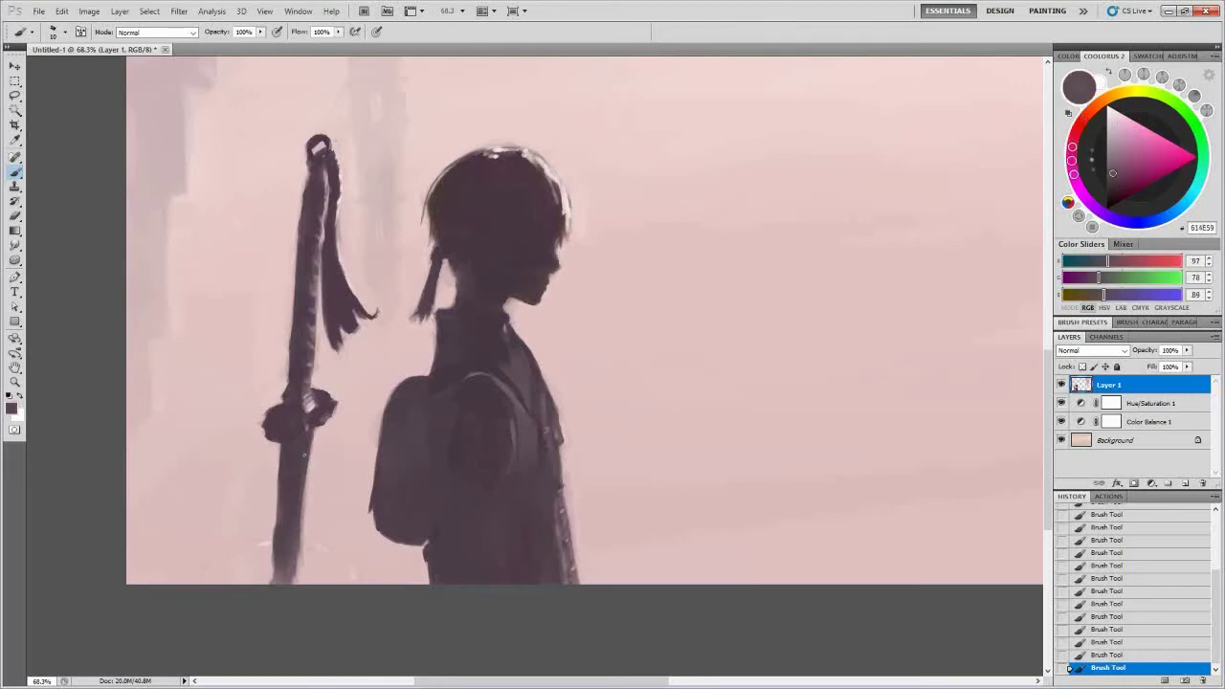
left_click(288, 507, "alt")
Touch up the misty sky with light and dusty pinks.
scroll(288, 508, "down", 2)
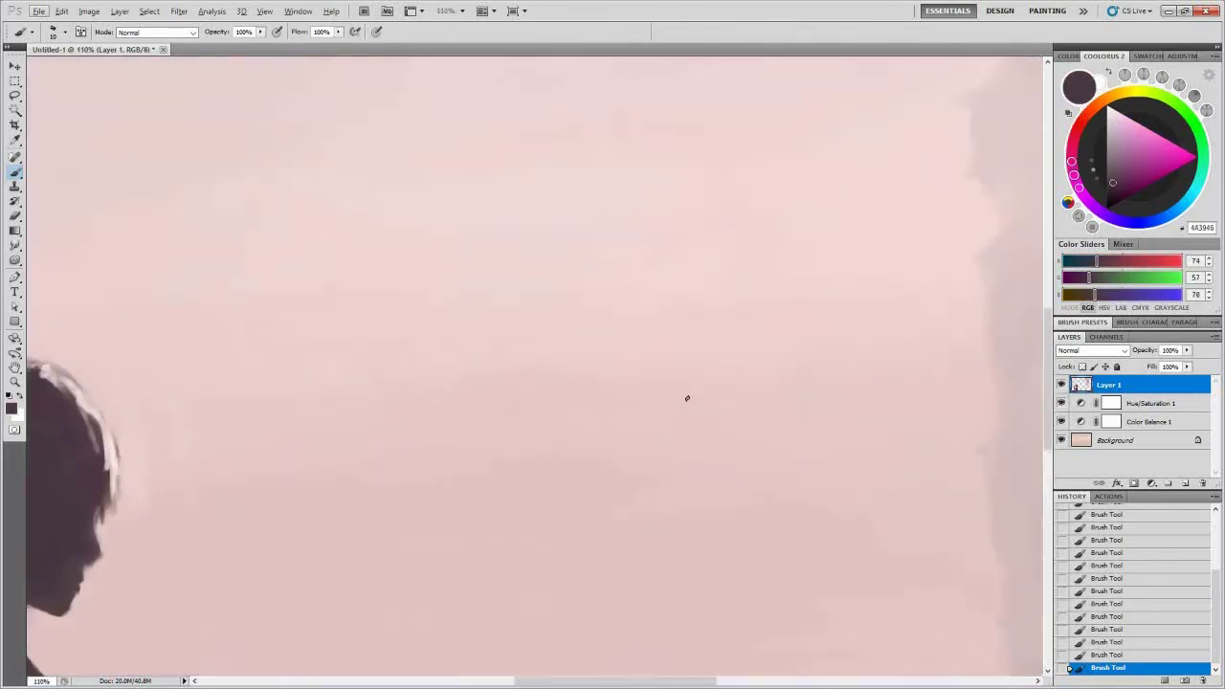
left_click(811, 429, "alt")
scroll(812, 429, "down", 1)
left_click(785, 349, "alt")
left_click(766, 320, "alt")
left_click(740, 360, "alt")
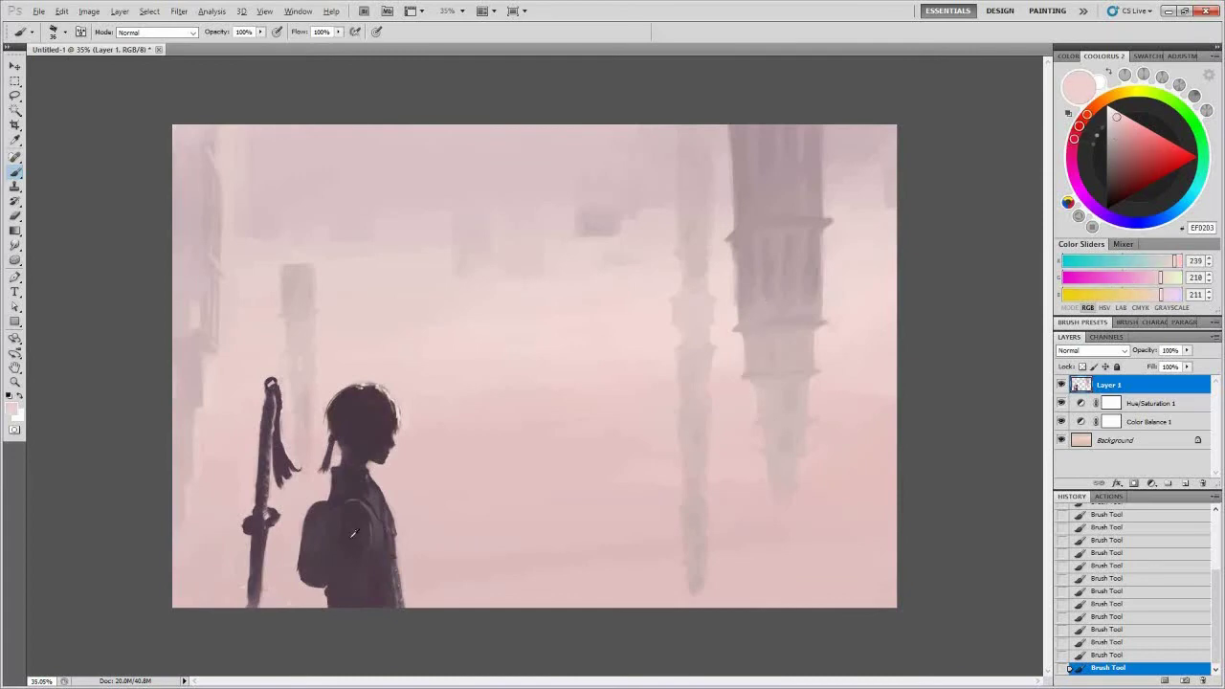
Write a signature on new Layer 2 and shrink it into the bottom-left corner.
key("x")
key("ctrl+shift+alt+n")
scroll(536, 377, "up", 5)
right_click(585, 383)
left_click_drag(567, 375, 647, 363)
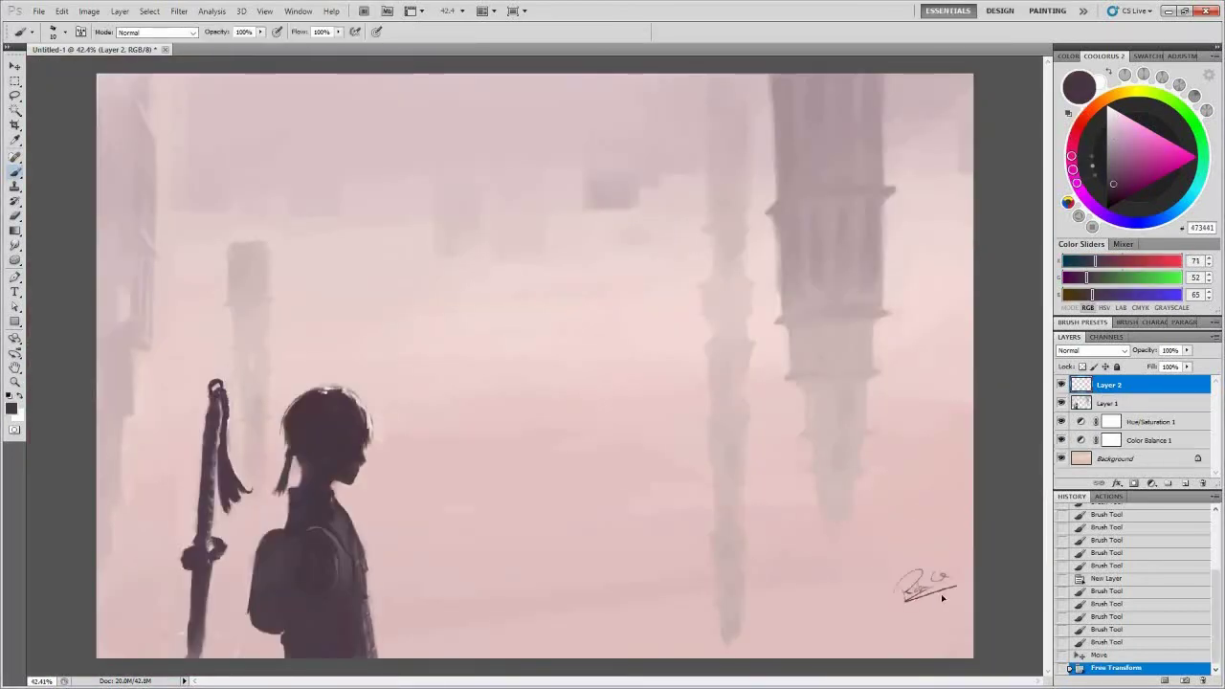
left_click_drag(938, 595, 152, 607)
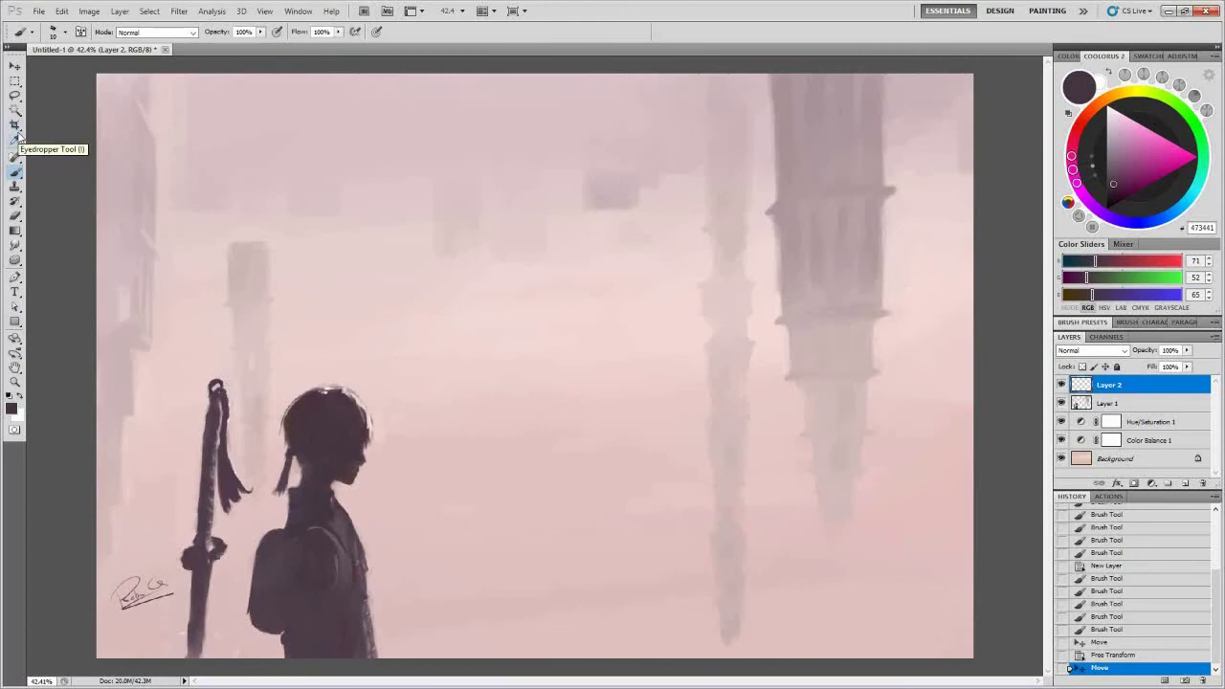
scroll(607, 211, "up", 3)
left_click(606, 211, "alt")
Soften the hanging tower edges with light misty pink strokes.
left_click_drag(606, 214, 617, 318)
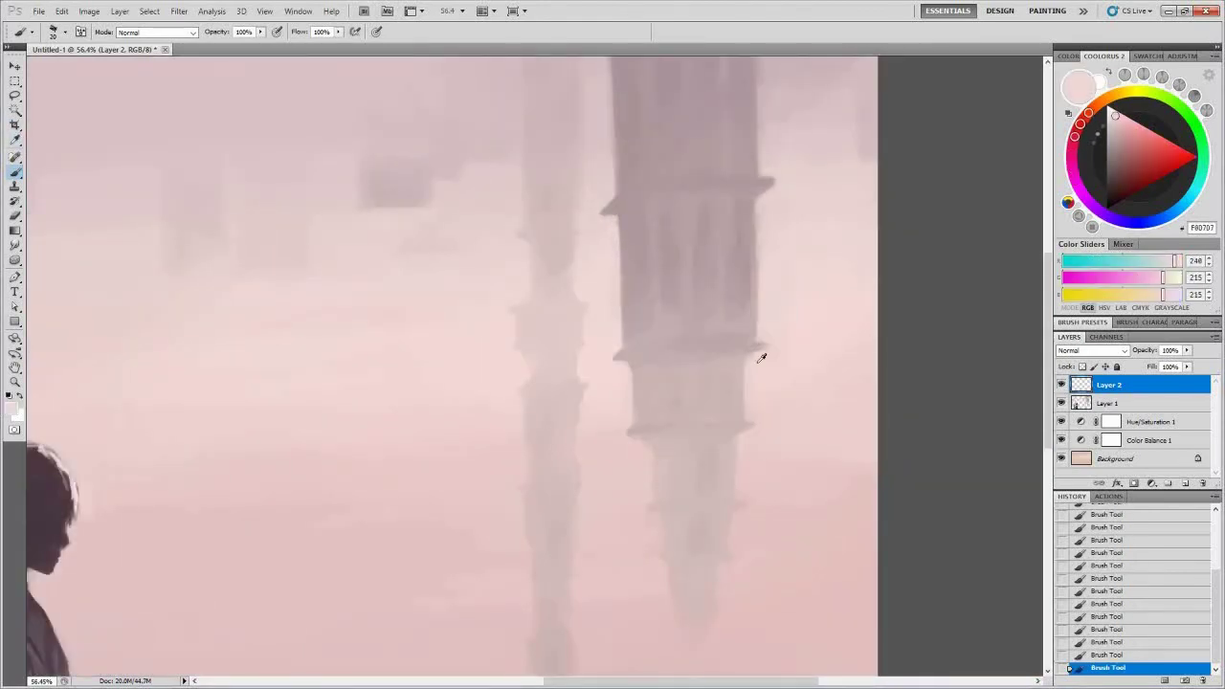
left_click(727, 418, "alt")
left_click_drag(727, 514, 717, 574)
left_click(577, 535, "alt")
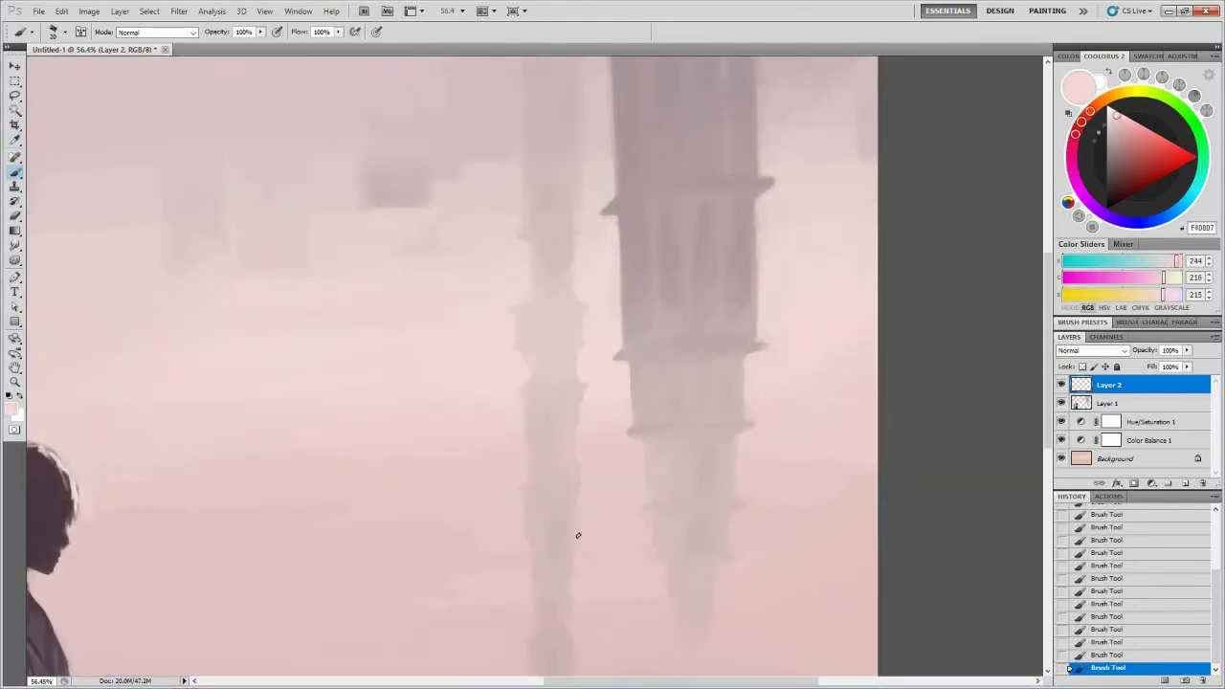
left_click(790, 470, "alt")
left_click_drag(791, 470, 910, 226)
left_click(793, 428, "alt")
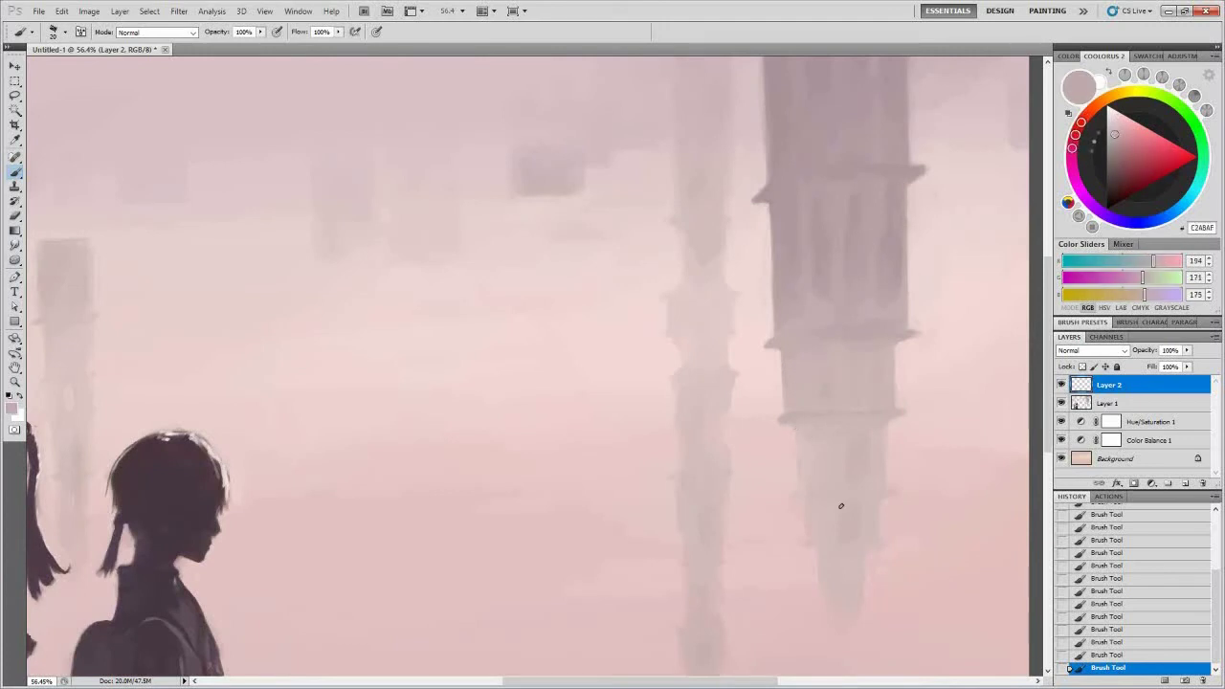
scroll(793, 428, "down", 2)
scroll(664, 287, "up", 1)
Blend more pale pink and mauve mist around the towers.
left_click(665, 287, "alt")
left_click(641, 369, "alt")
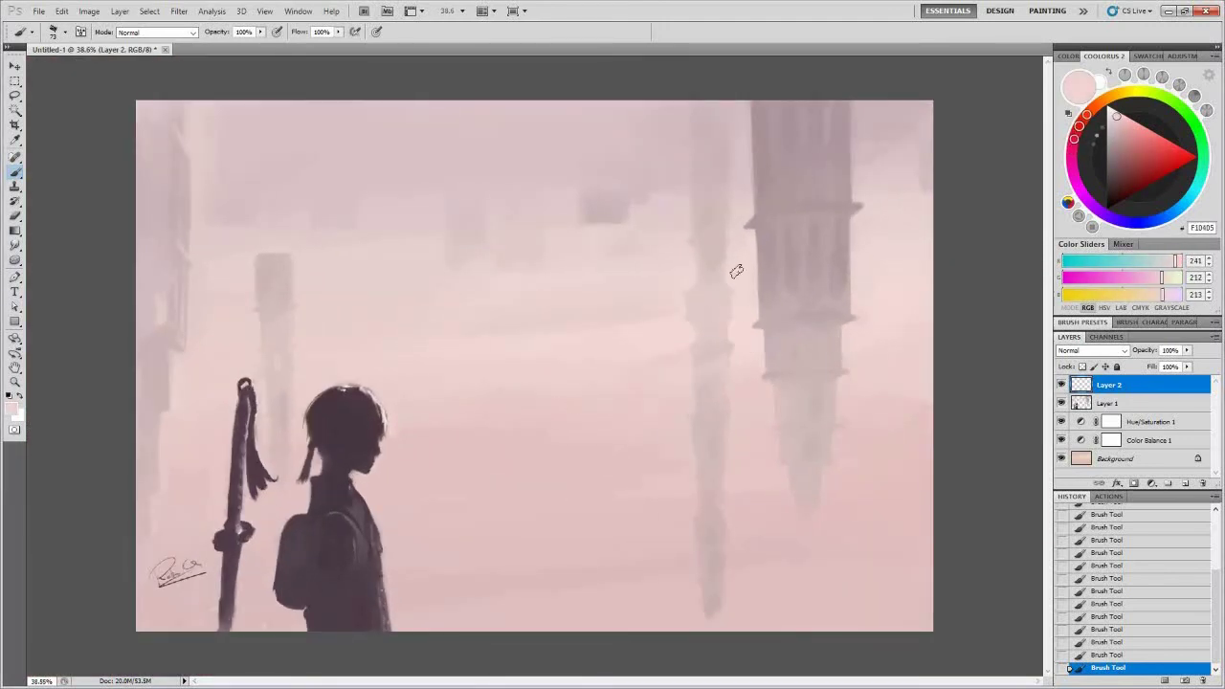
left_click(869, 160, "alt")
left_click(864, 385, "alt")
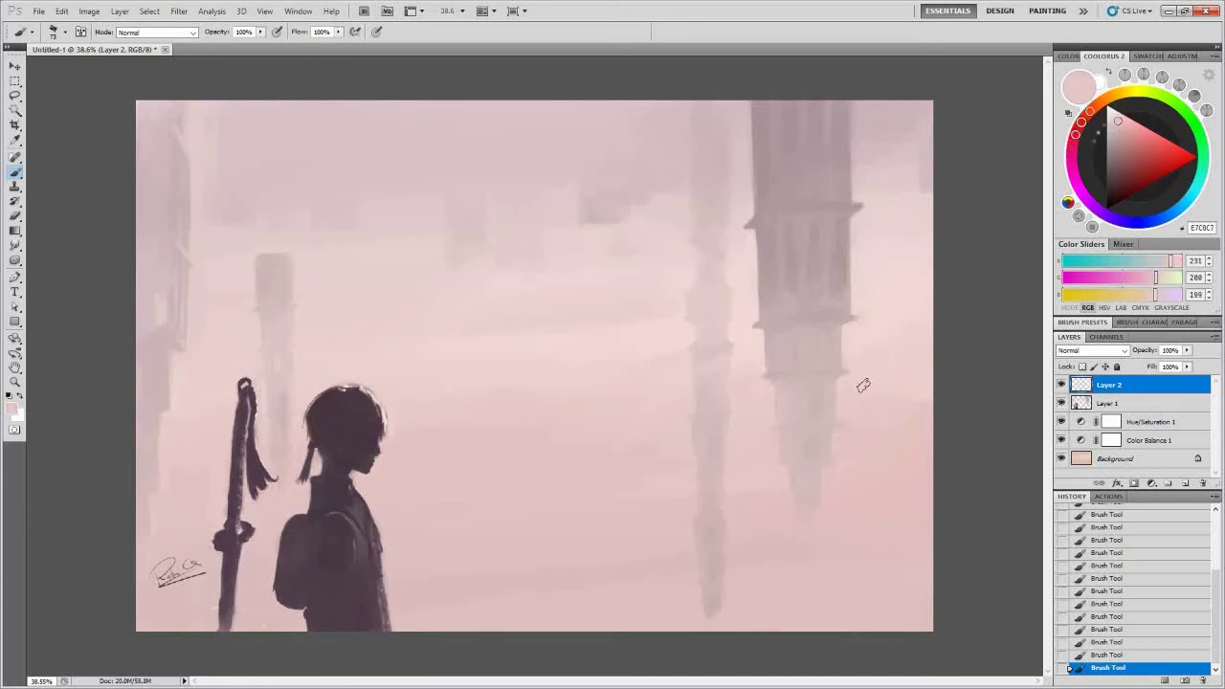
left_click(864, 193, "alt")
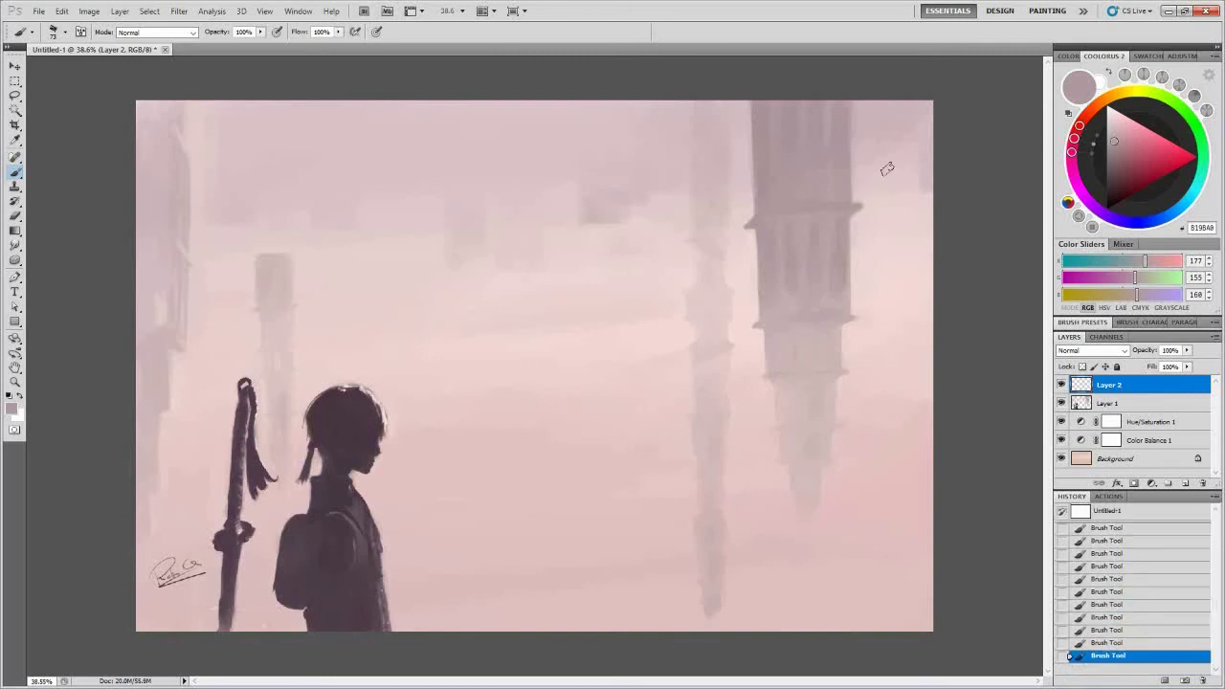
left_click(239, 263, "alt")
left_click(890, 535, "alt")
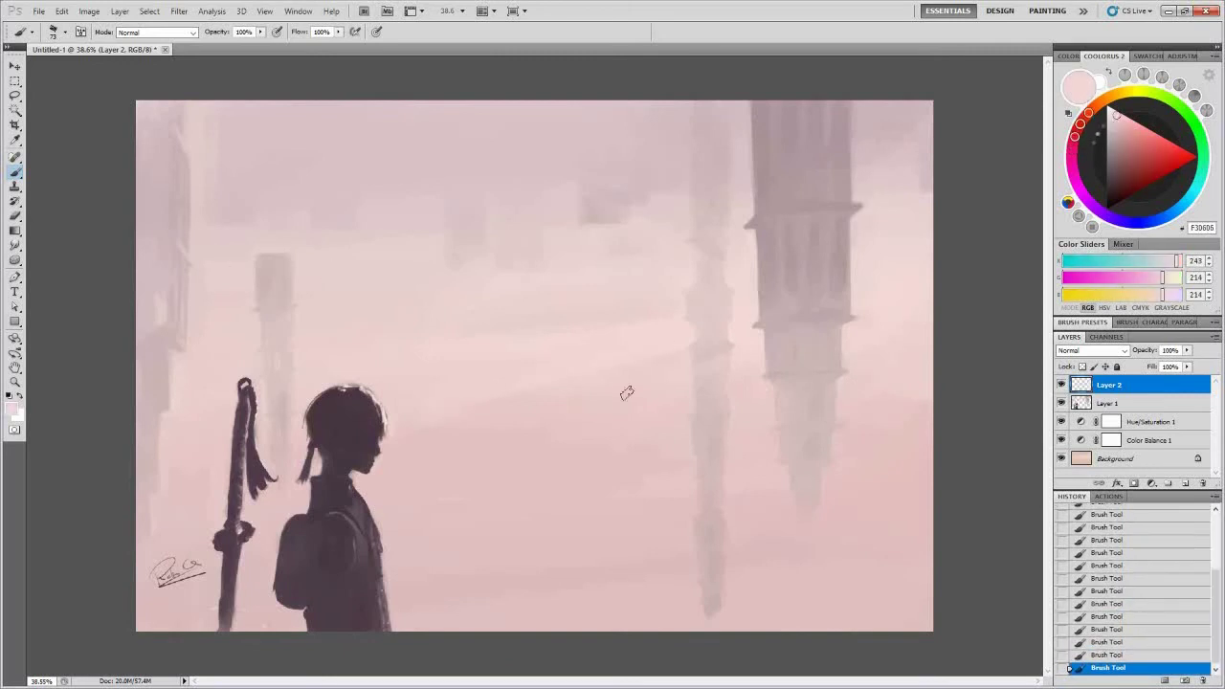
left_click(867, 390, "alt")
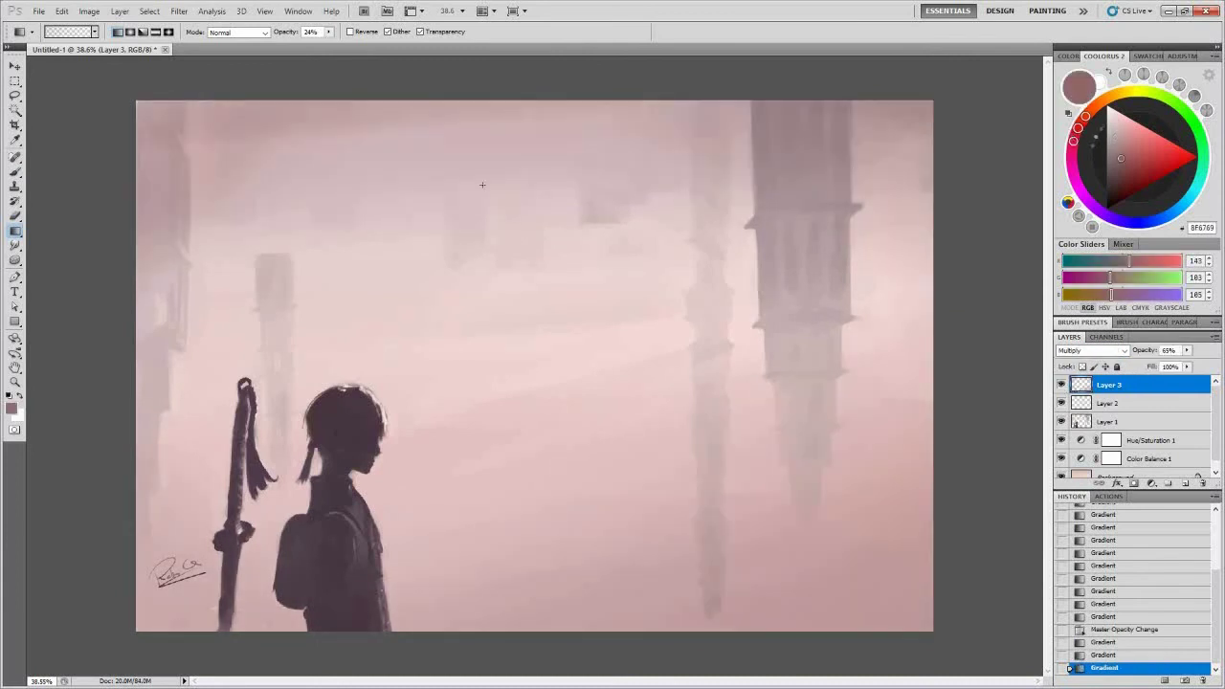
Darken the bottom-right and top-left corners with reddish Multiply gradients.
left_click_drag(921, 627, 894, 617)
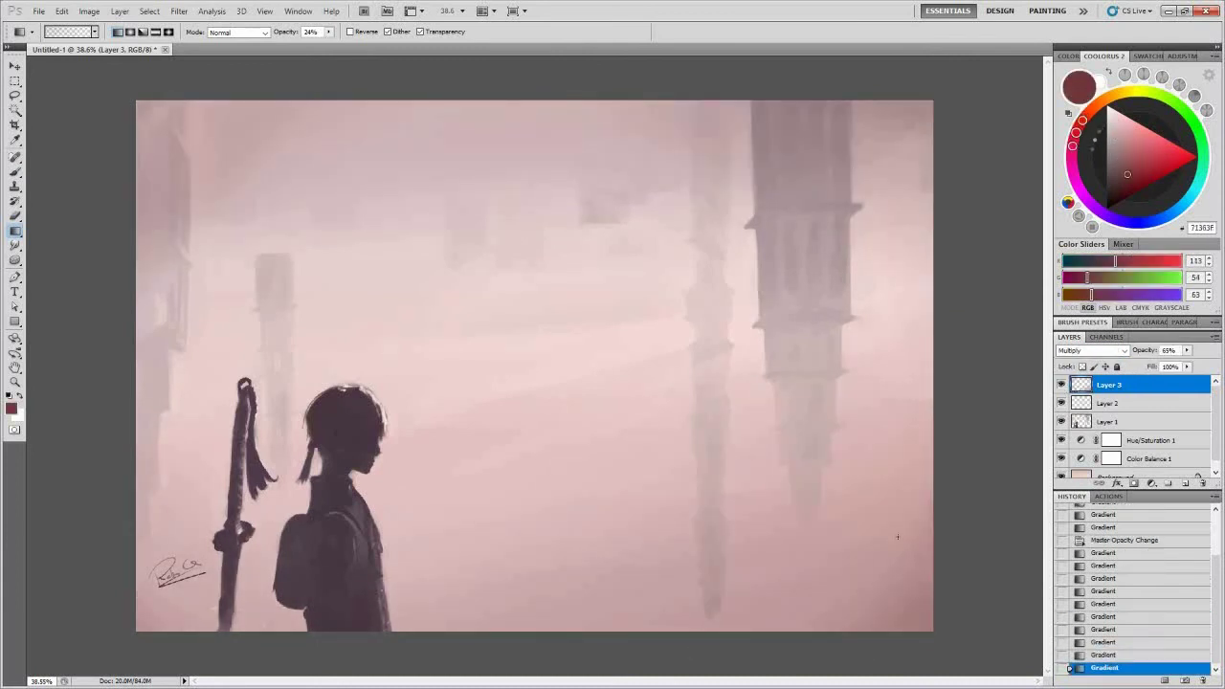
left_click_drag(138, 102, 239, 162)
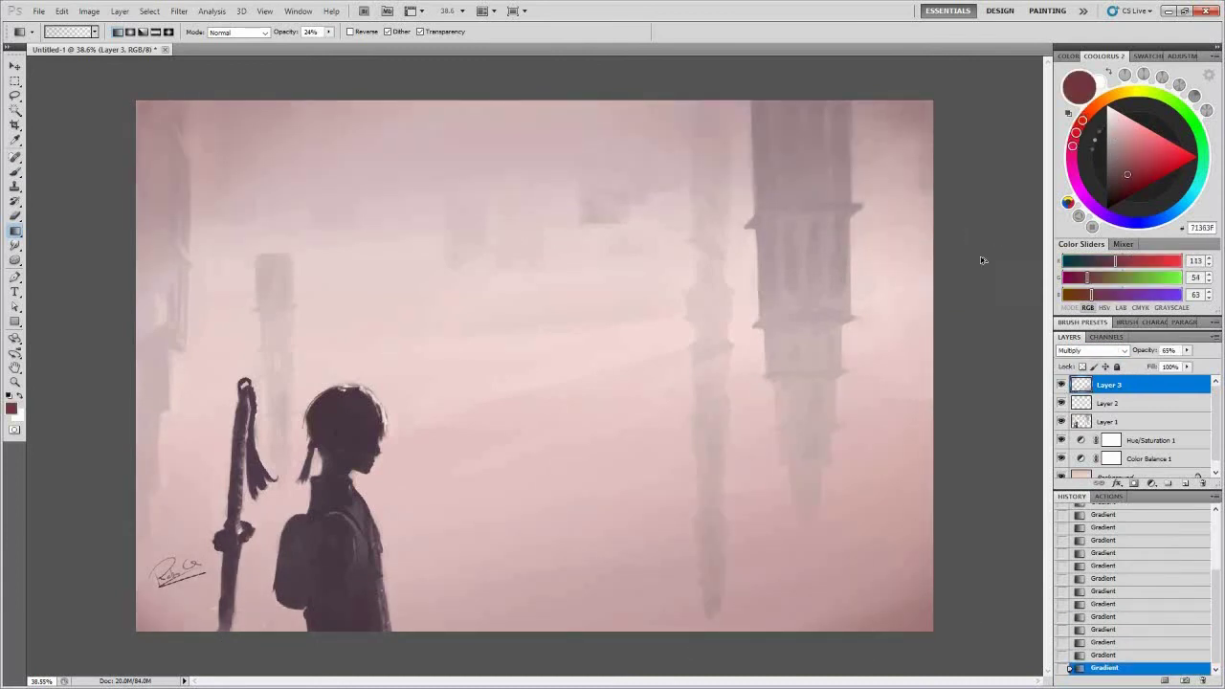
key("ctrl+b")
Push midtones red, lower Color Balance to 40%, and slightly reduce brightness.
left_click_drag(1108, 153, 1121, 155)
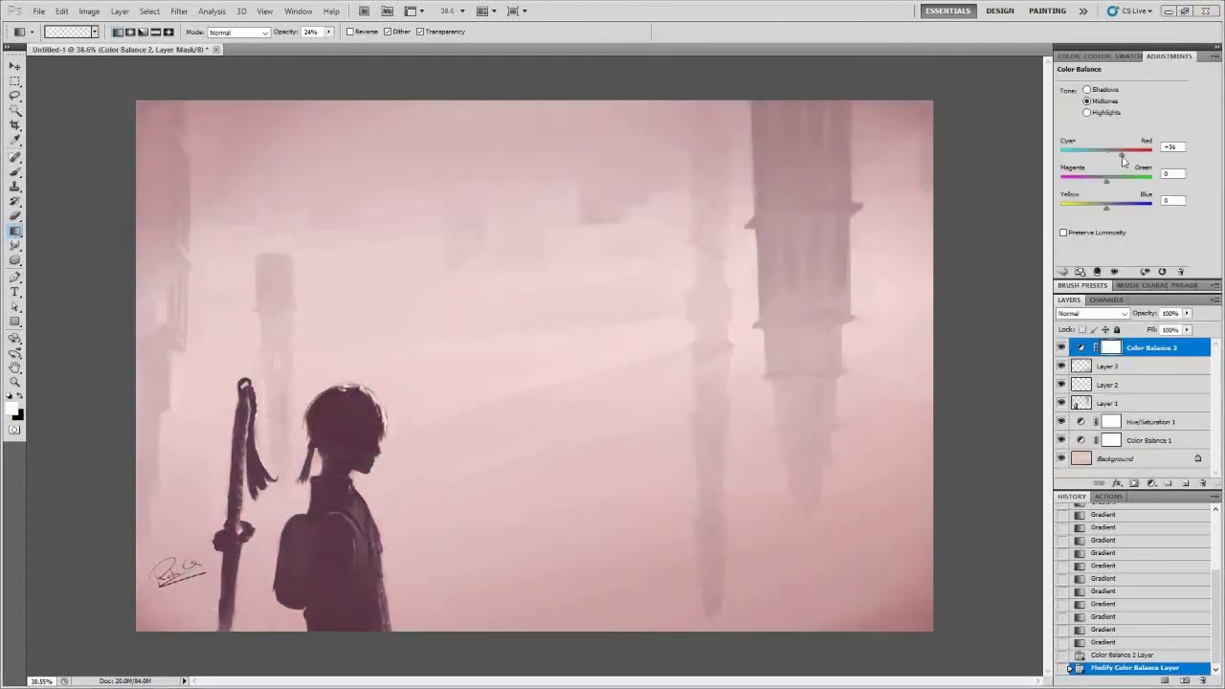
left_click_drag(1144, 313, 1129, 313)
left_click_drag(1122, 103, 1118, 103)
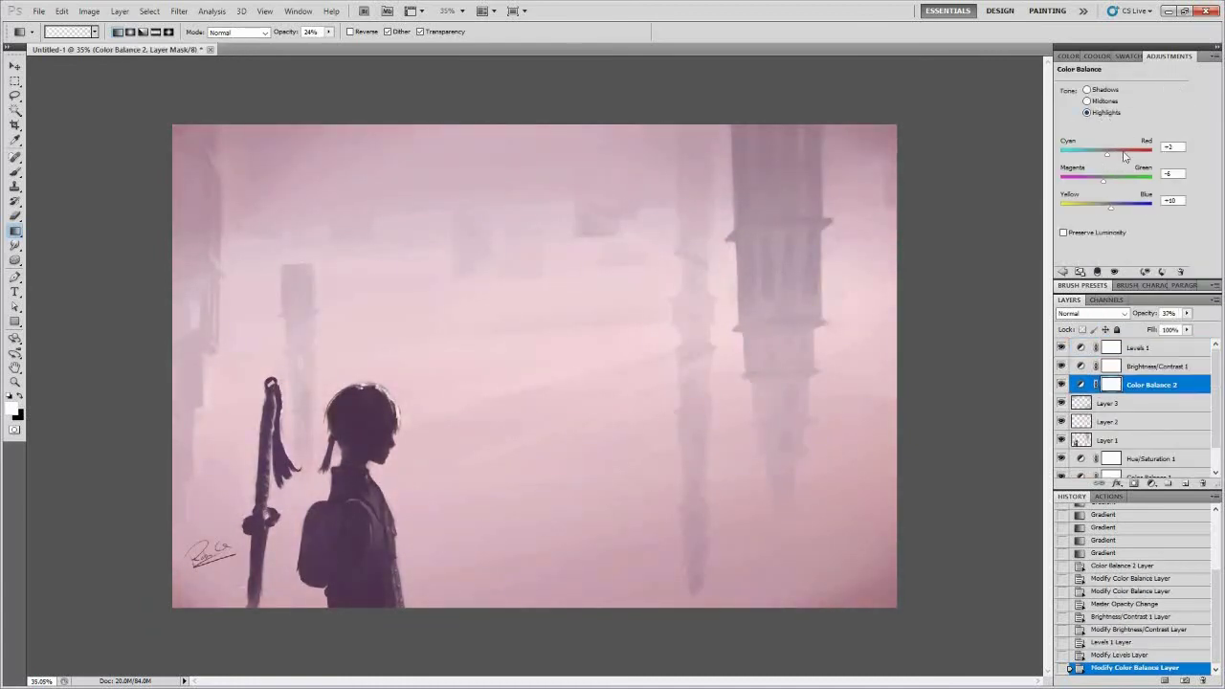
left_click(1137, 348)
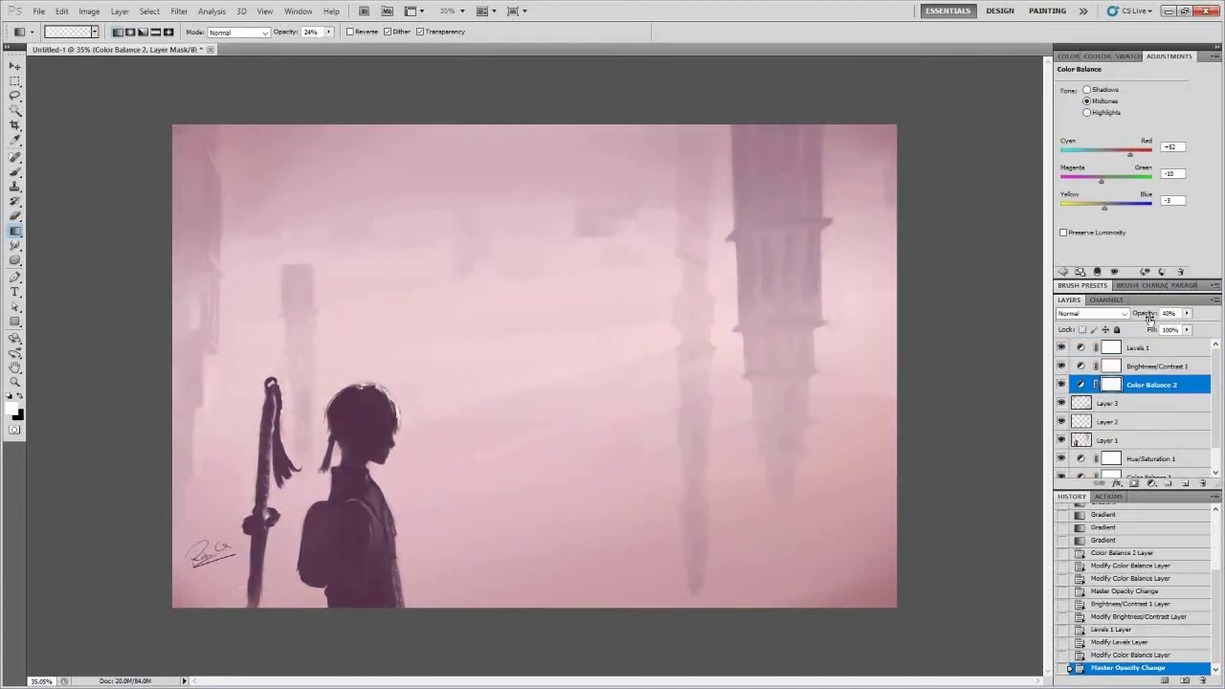
Add an empty Layer 4 and select the whole canvas.
left_click(179, 11)
key("Escape")
key("ctrl+shift+alt+n")
left_click(179, 11)
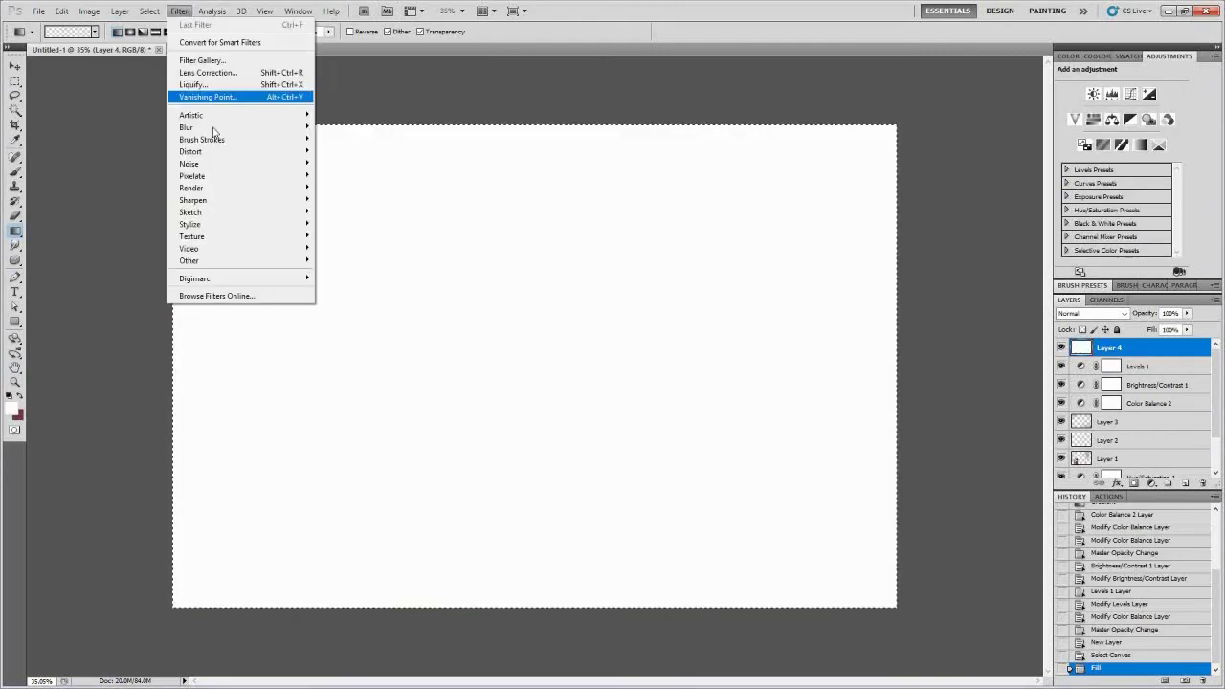
Add noise to Layer 4, set it to Multiply at 9% opacity.
left_click(1091, 313)
left_click(1093, 367)
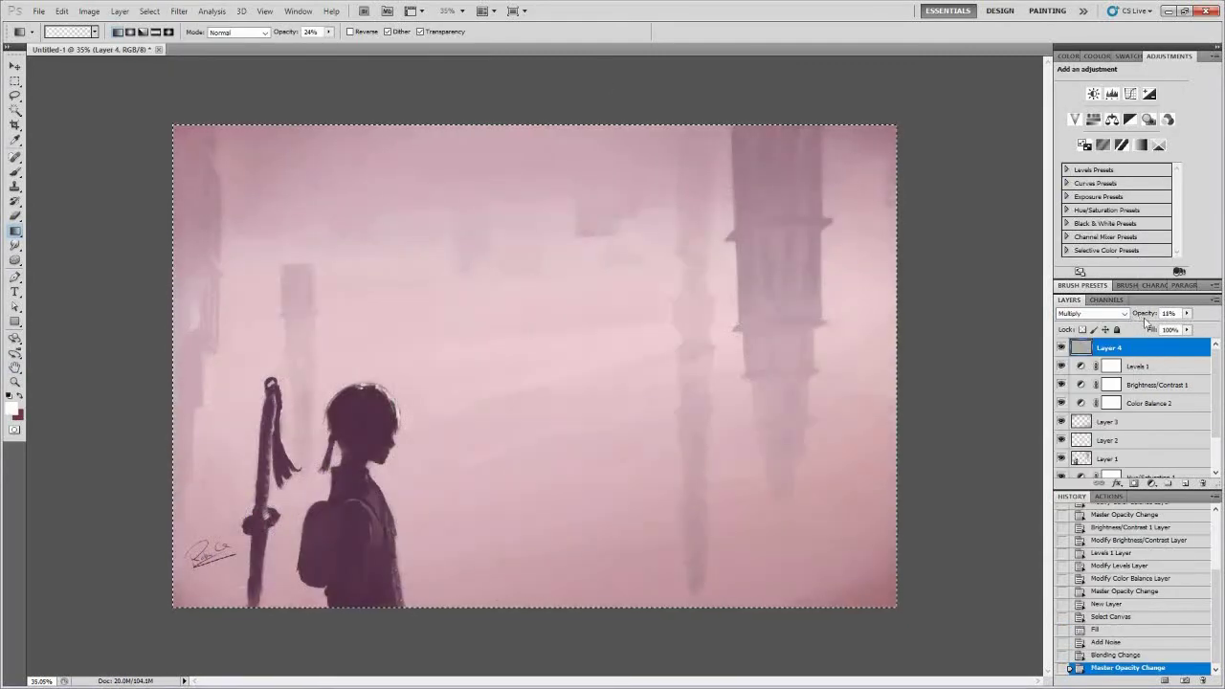
left_click(1060, 347)
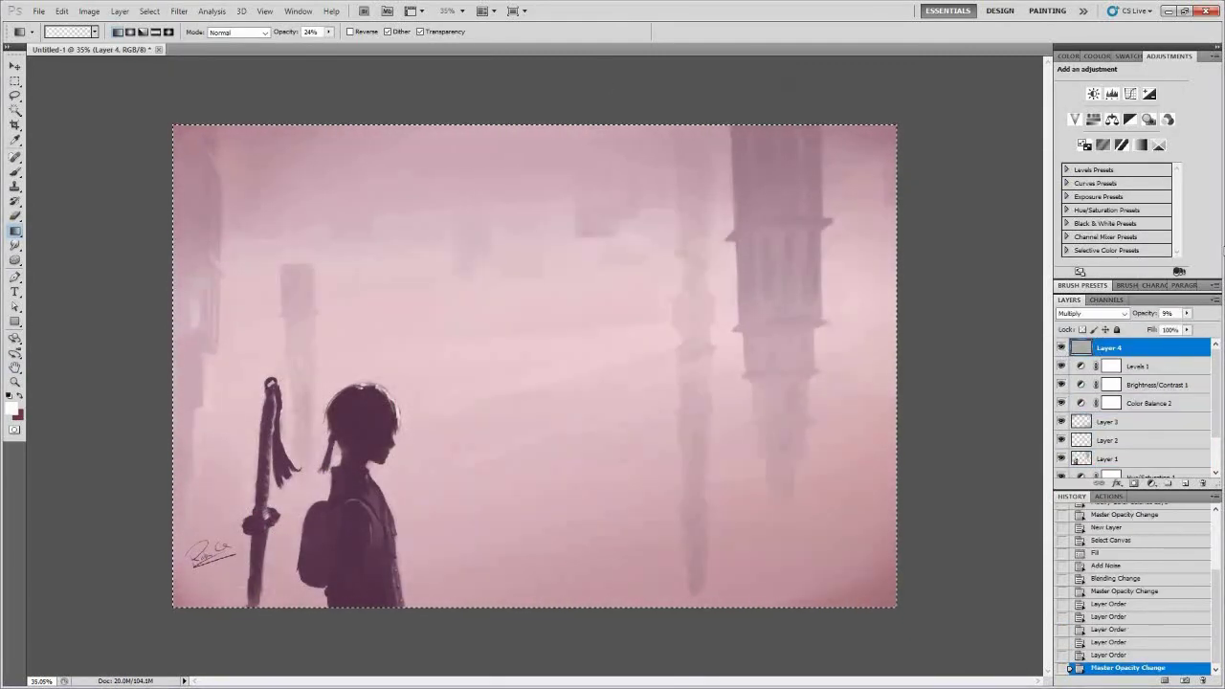